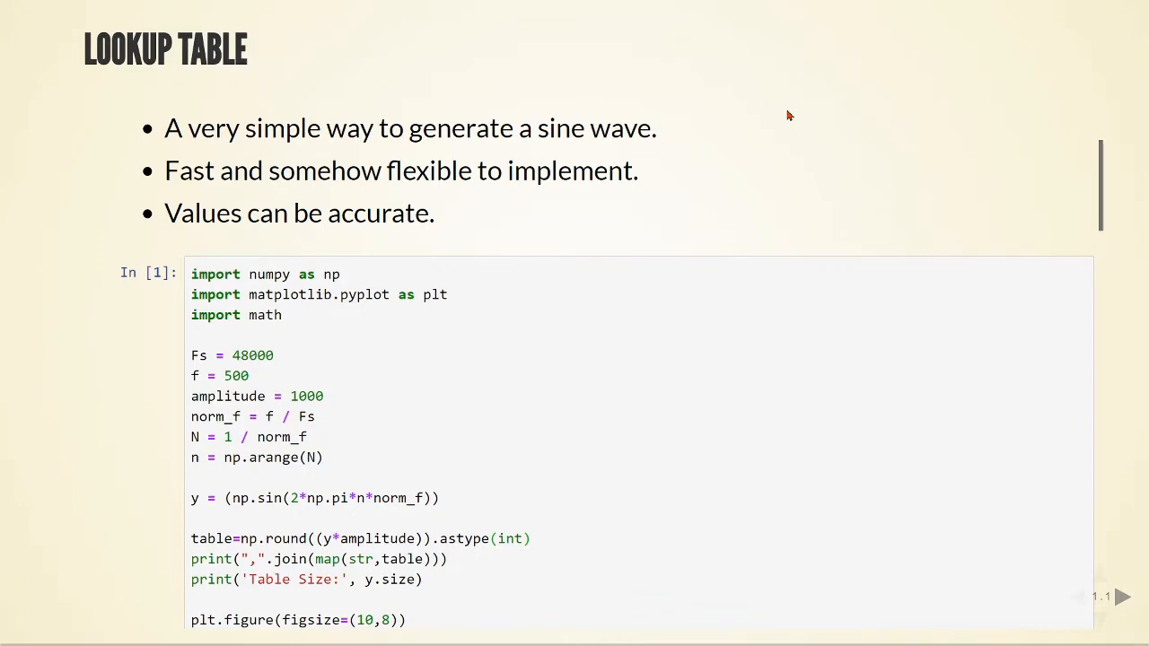
scroll(787, 115, down, 2)
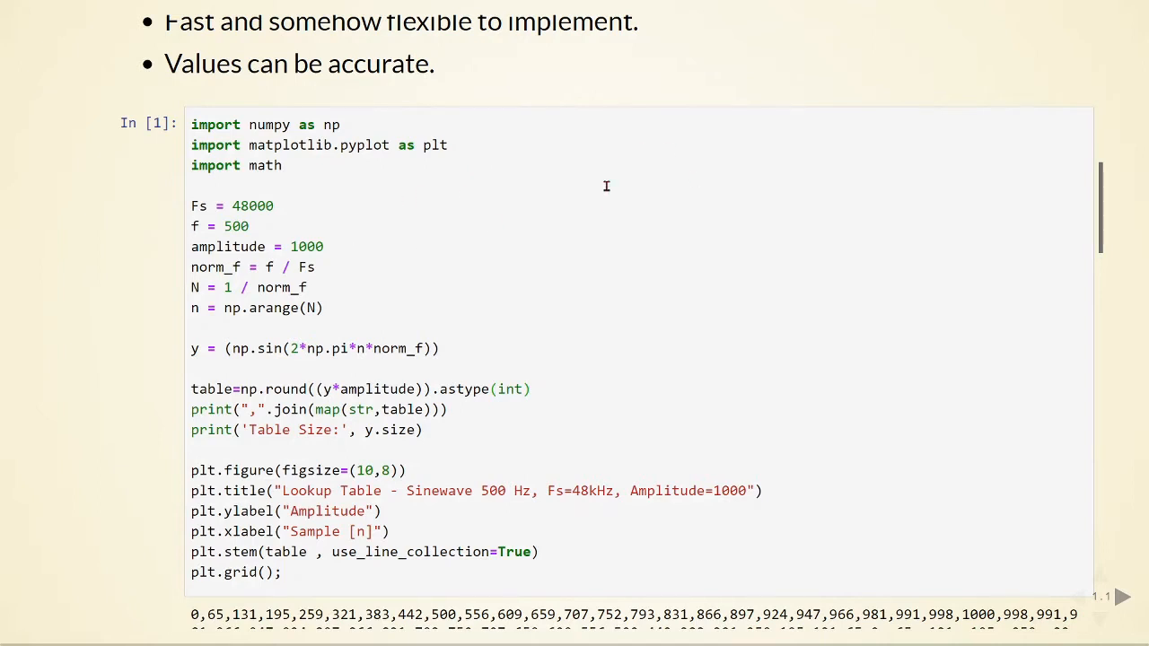
scroll(608, 185, down, 2)
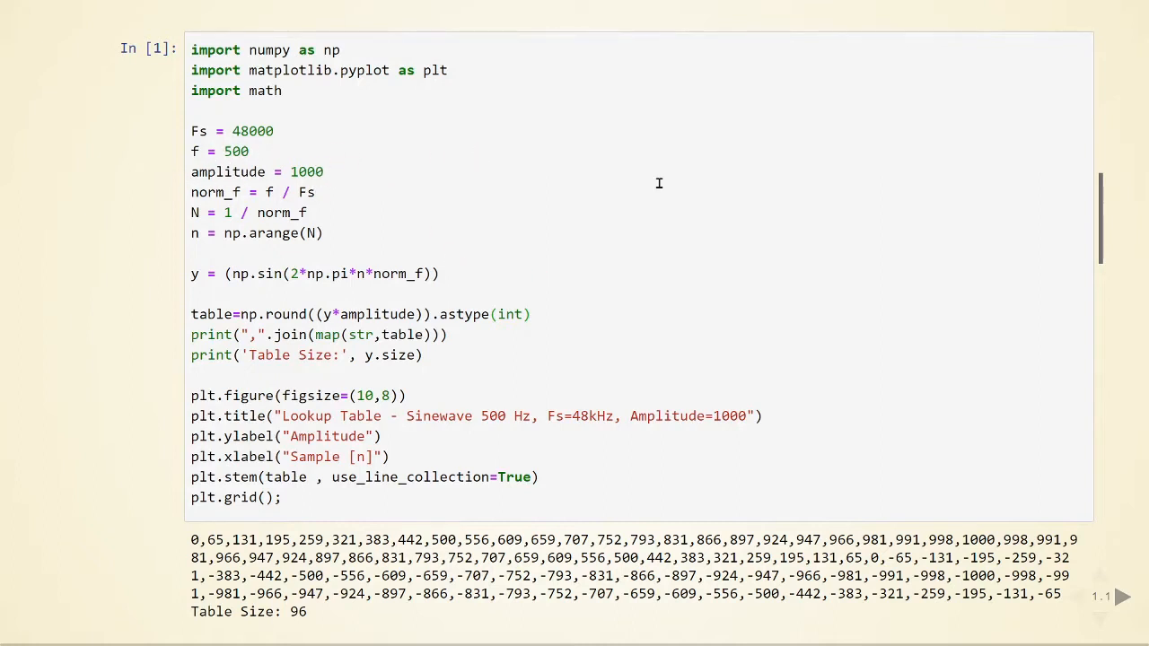
scroll(667, 183, down, 2)
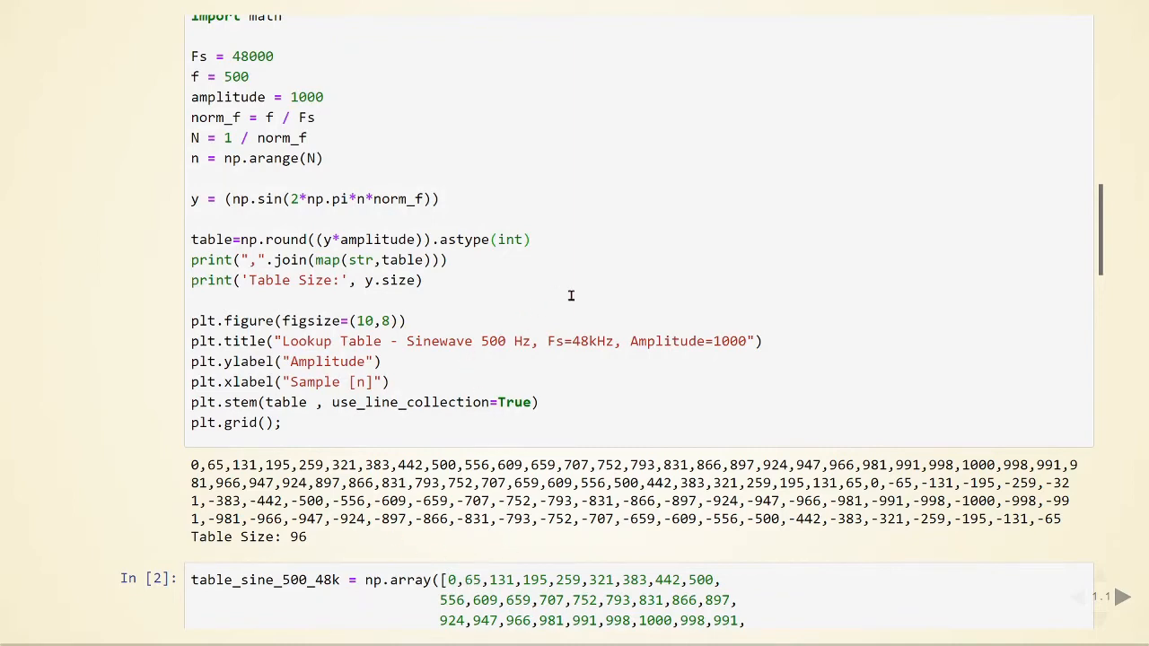
scroll(570, 295, down, 1)
Run the first code cell and advance to In [2] with the hard-coded sine table
click(757, 180)
key(shift+Return)
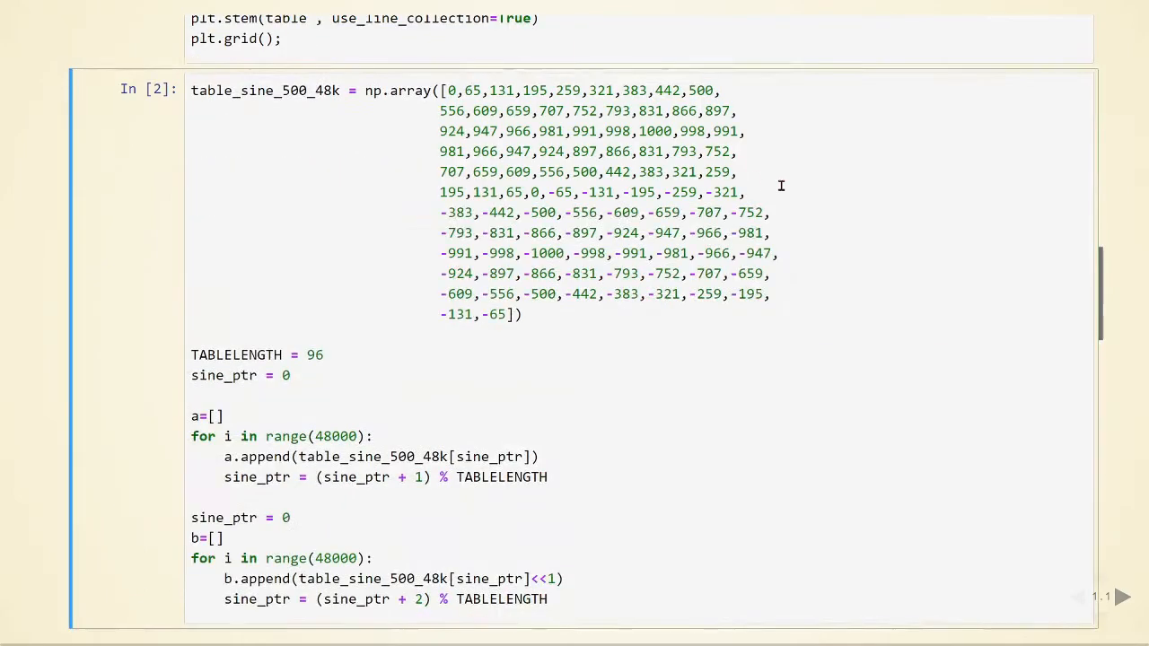
scroll(789, 187, up, 5)
scroll(628, 269, up, 1)
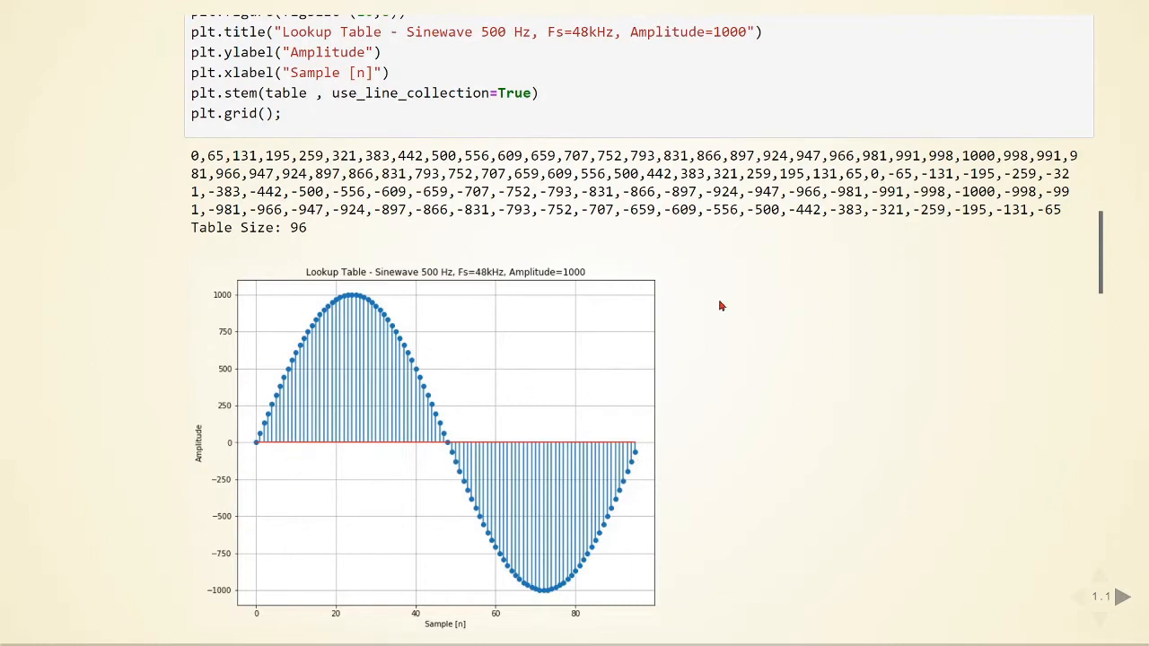
scroll(718, 306, up, 1)
scroll(719, 306, up, 5)
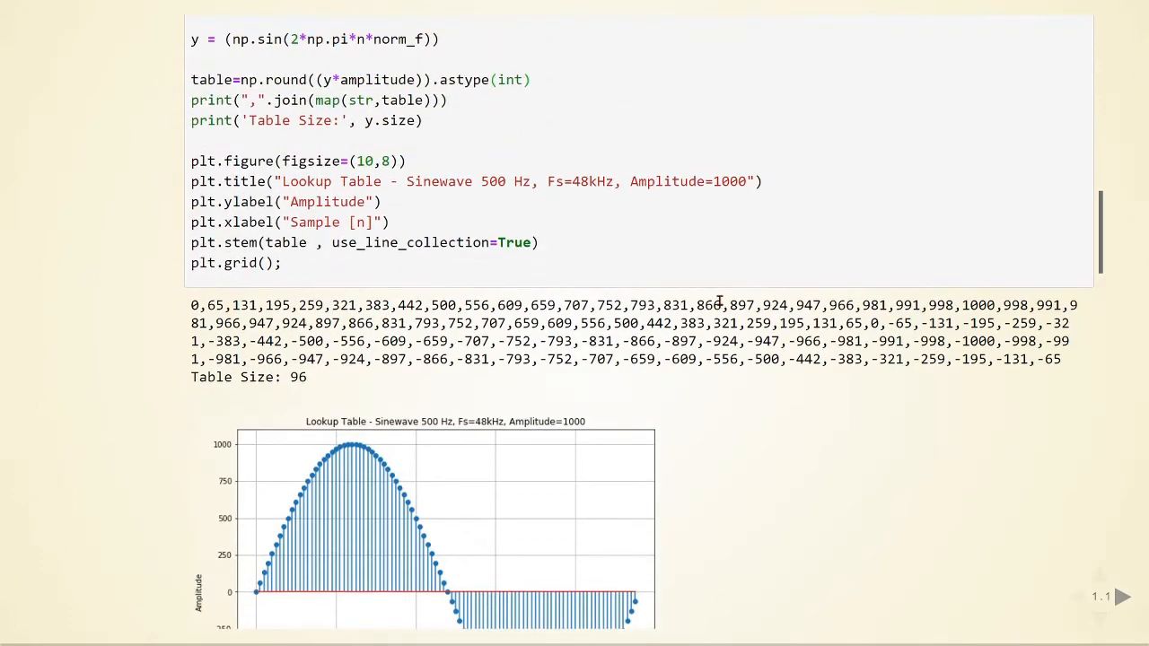
scroll(718, 301, up, 1)
scroll(719, 301, down, 2)
scroll(720, 300, down, 4)
scroll(741, 284, down, 4)
scroll(743, 292, down, 1)
scroll(743, 293, up, 3)
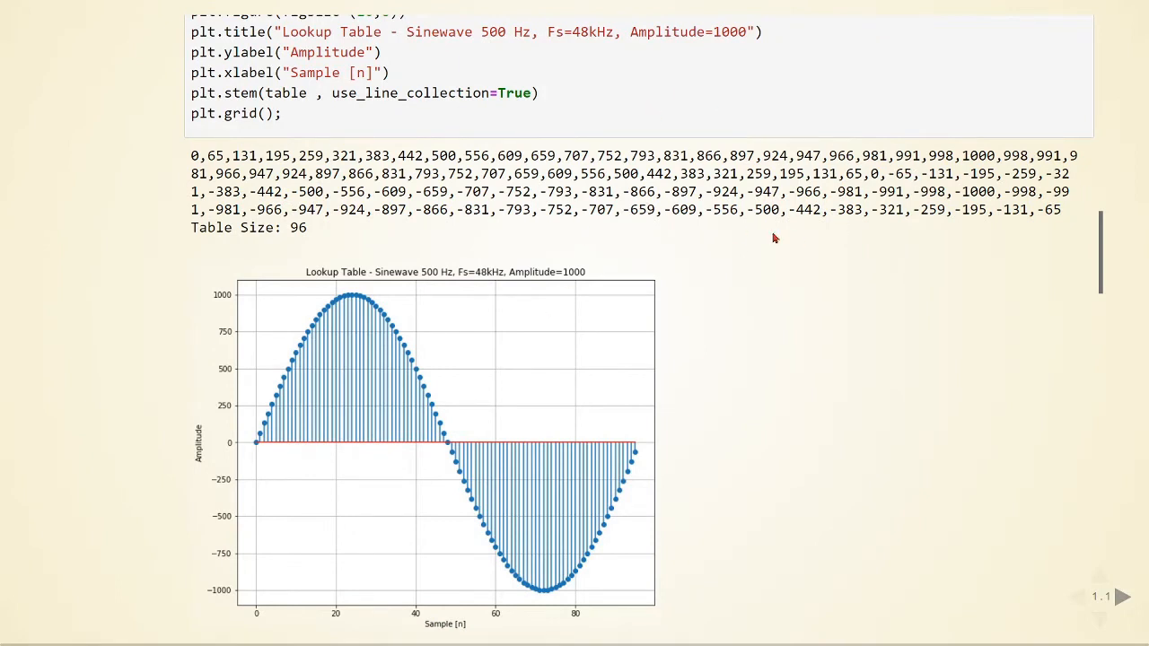
scroll(851, 214, down, 1)
scroll(851, 214, down, 3)
scroll(851, 218, down, 1)
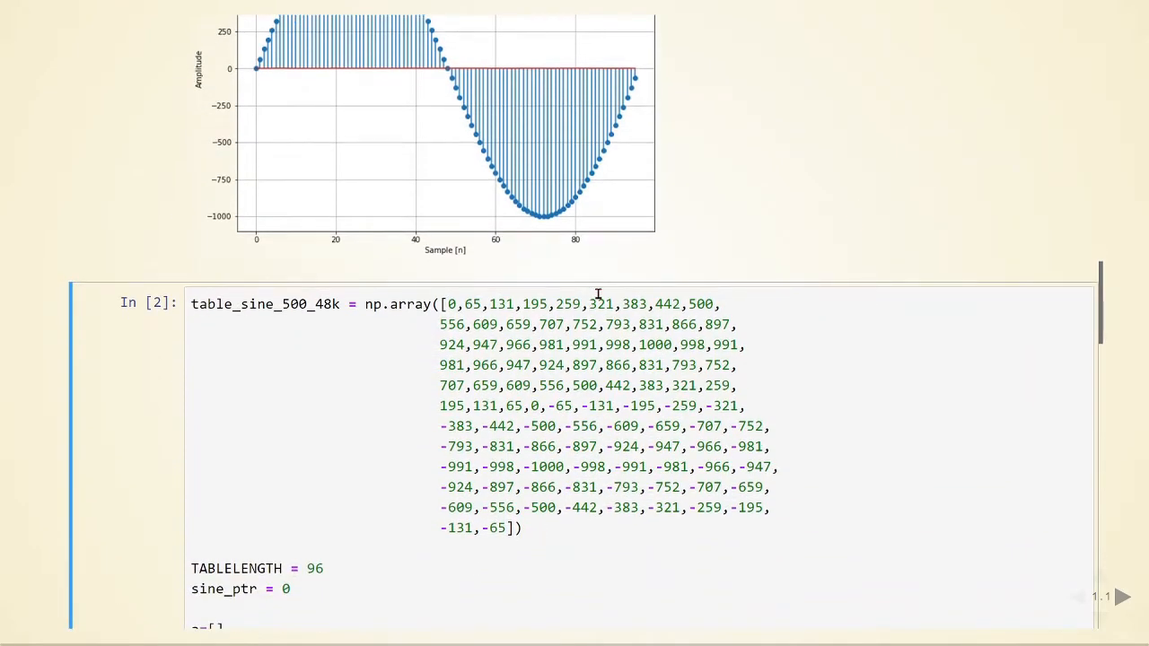
scroll(699, 391, down, 1)
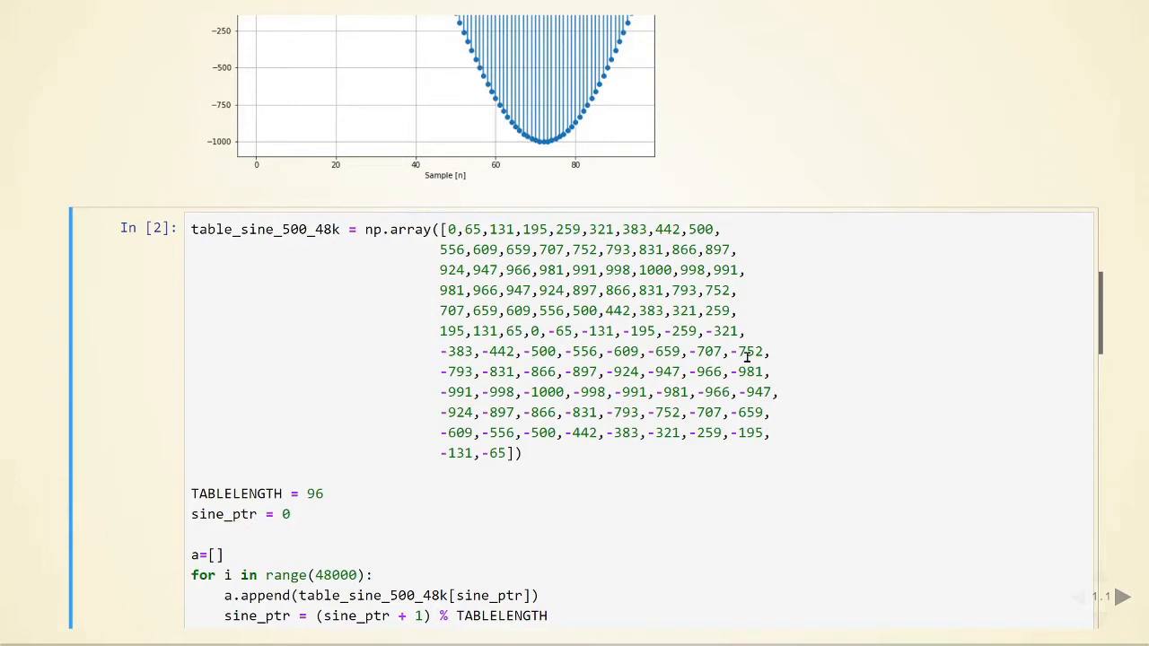
scroll(743, 357, down, 2)
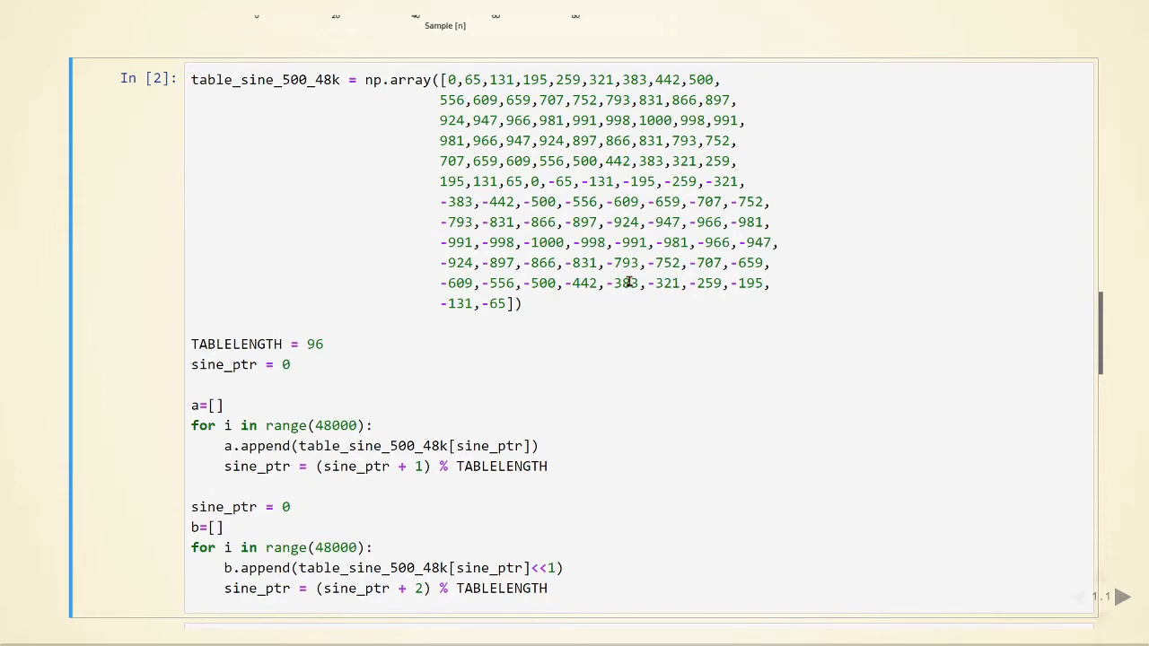
scroll(691, 332, down, 2)
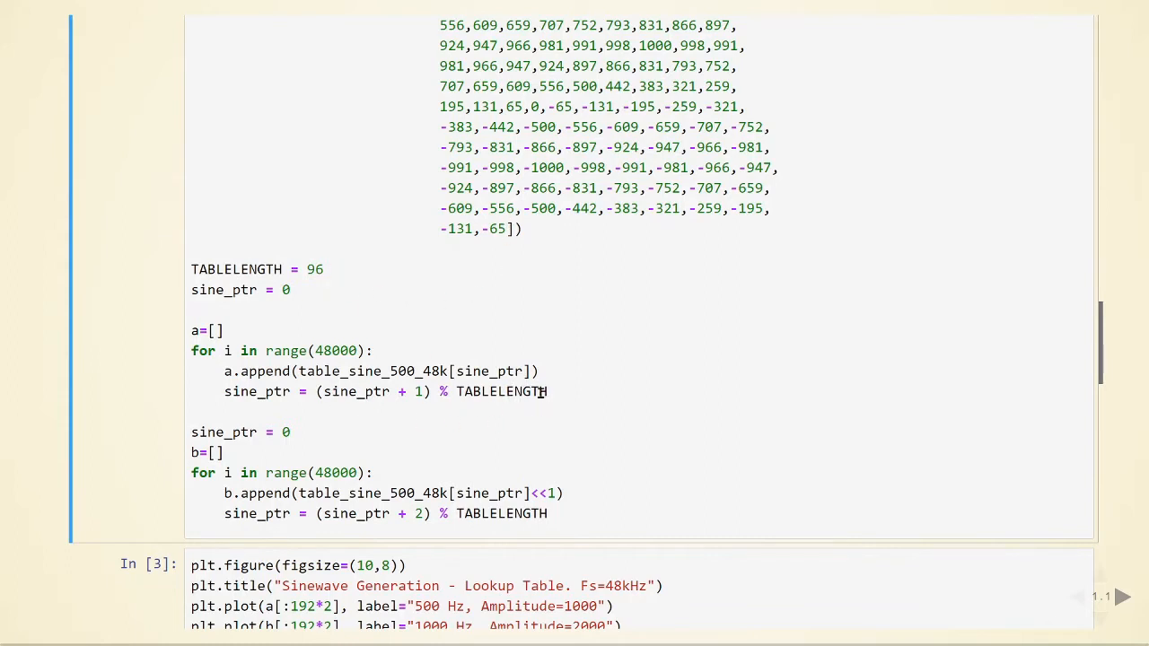
scroll(478, 214, up, 3)
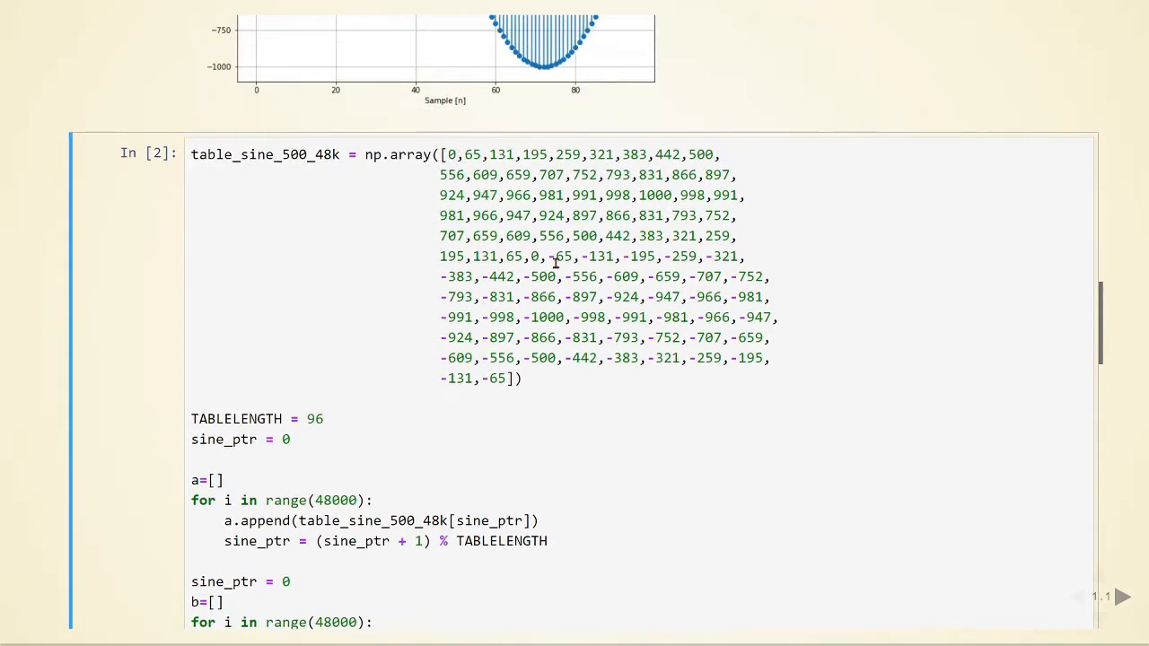
scroll(556, 261, down, 3)
scroll(551, 260, down, 3)
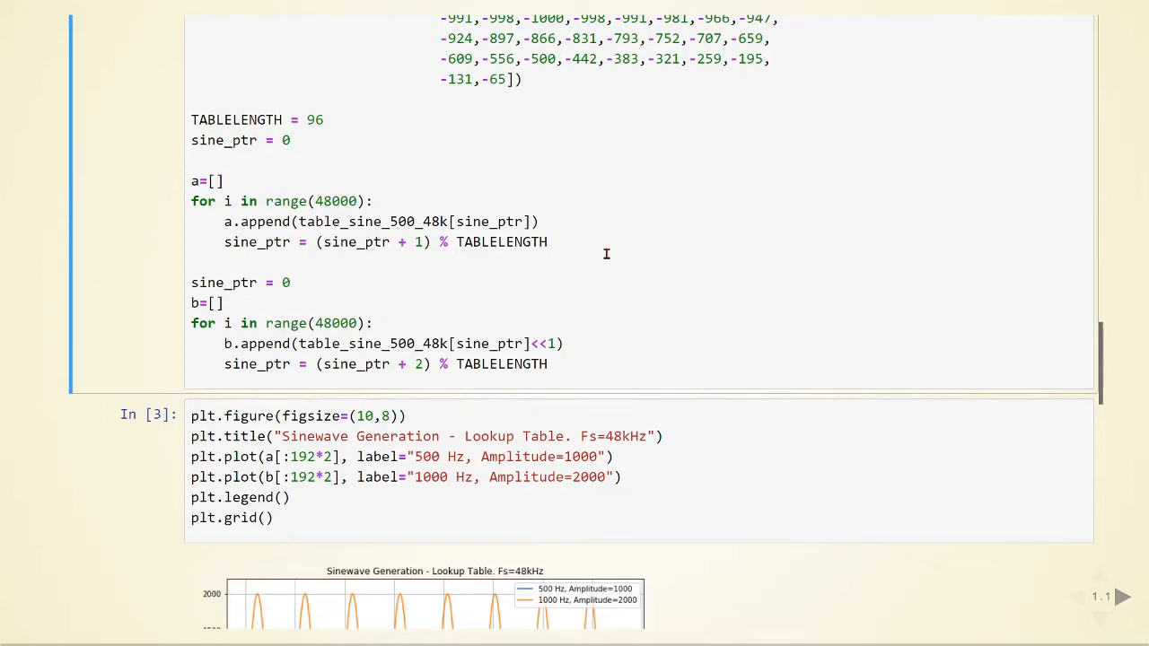
scroll(606, 254, up, 2)
scroll(605, 254, up, 3)
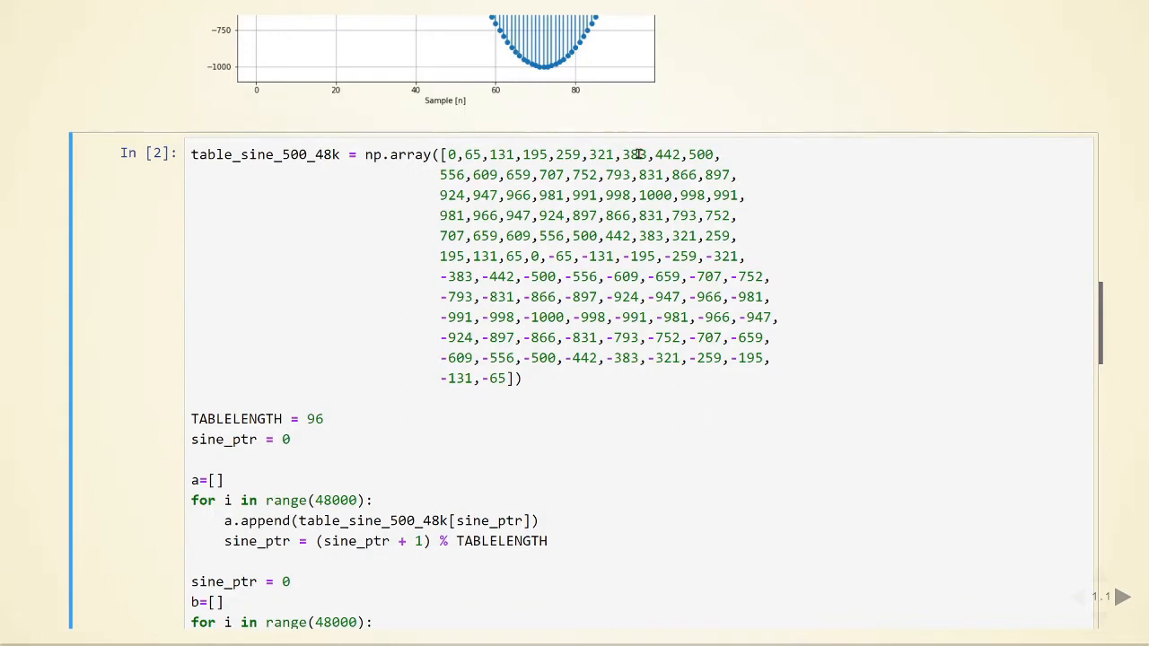
scroll(787, 288, down, 3)
scroll(786, 288, down, 2)
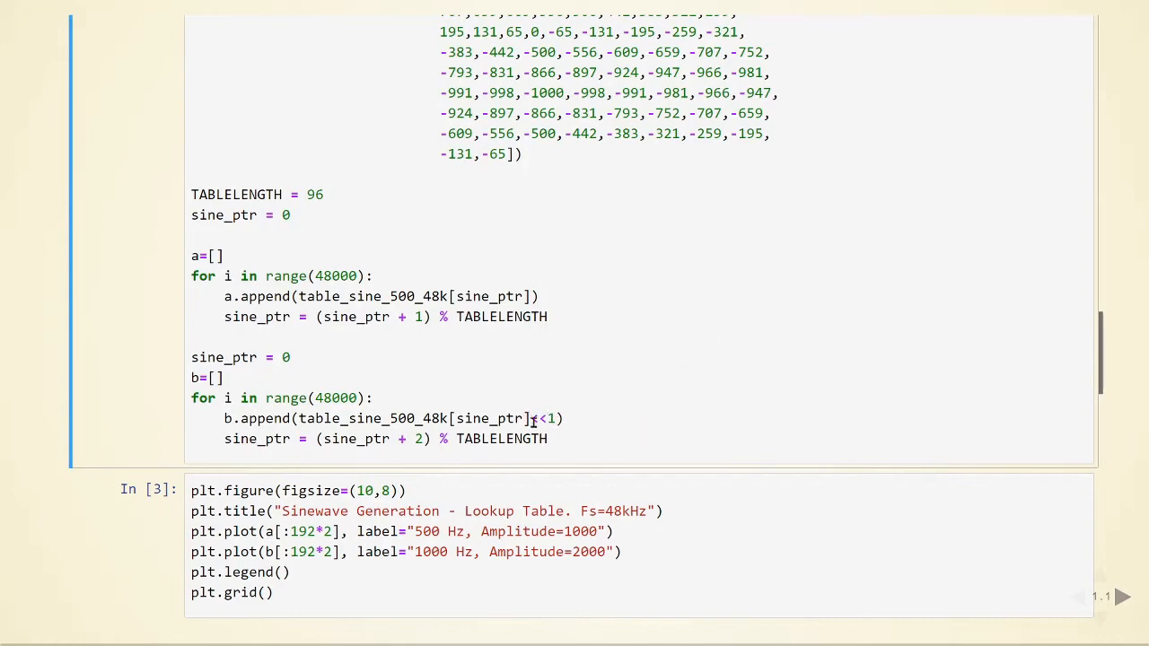
scroll(532, 422, up, 3)
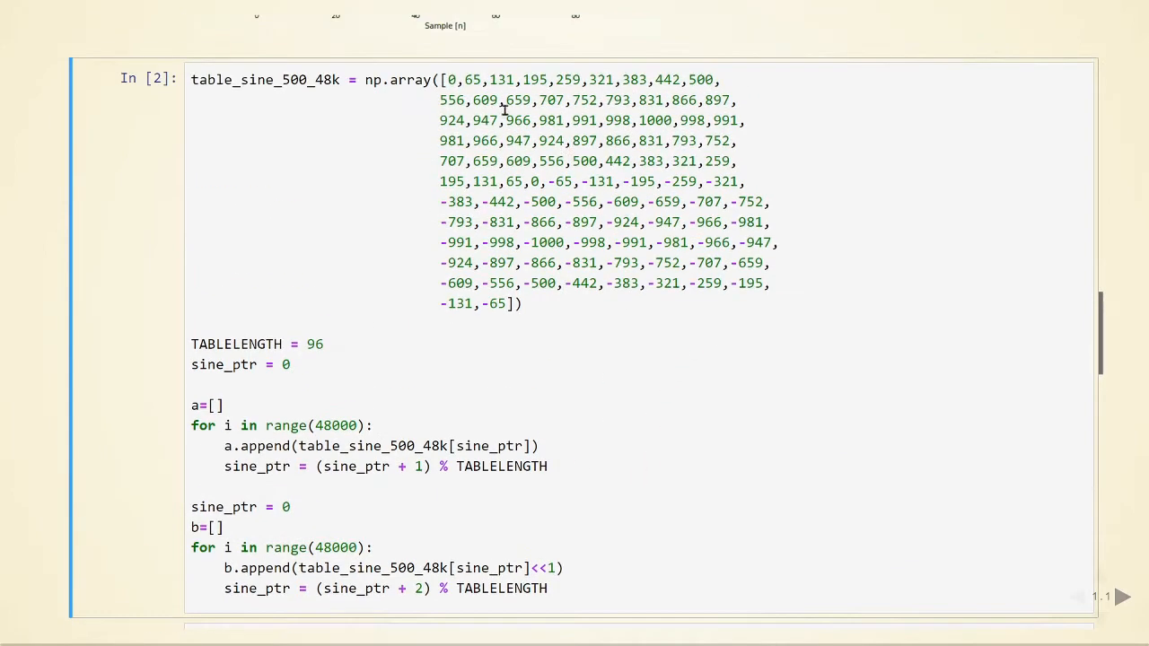
scroll(565, 439, down, 2)
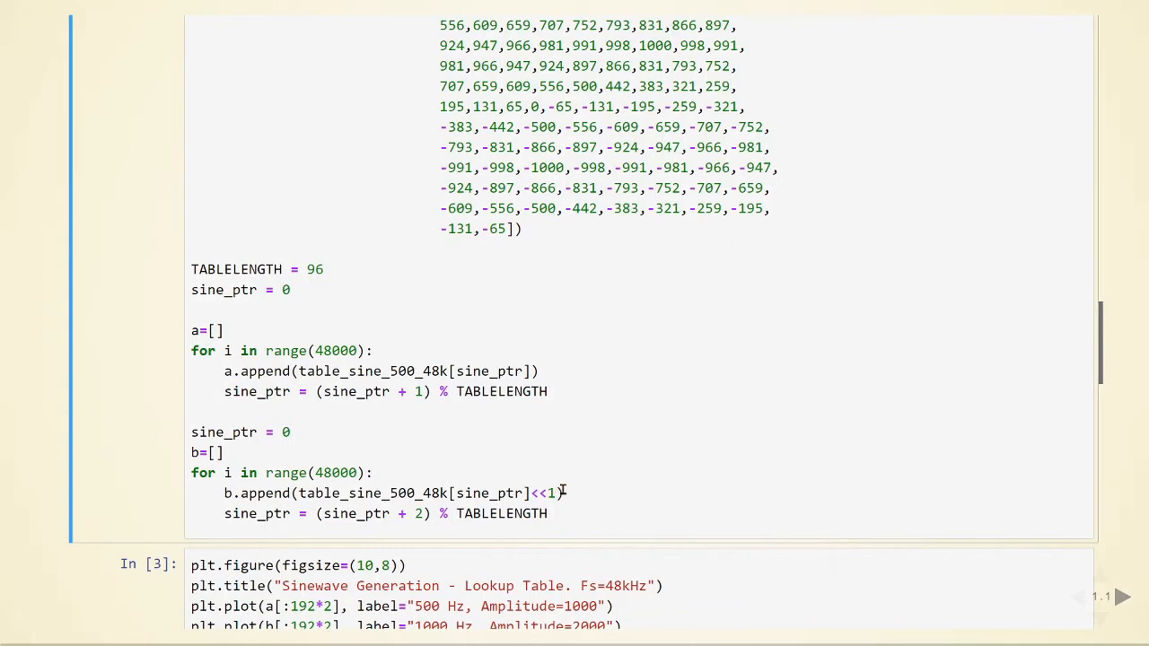
scroll(658, 416, down, 2)
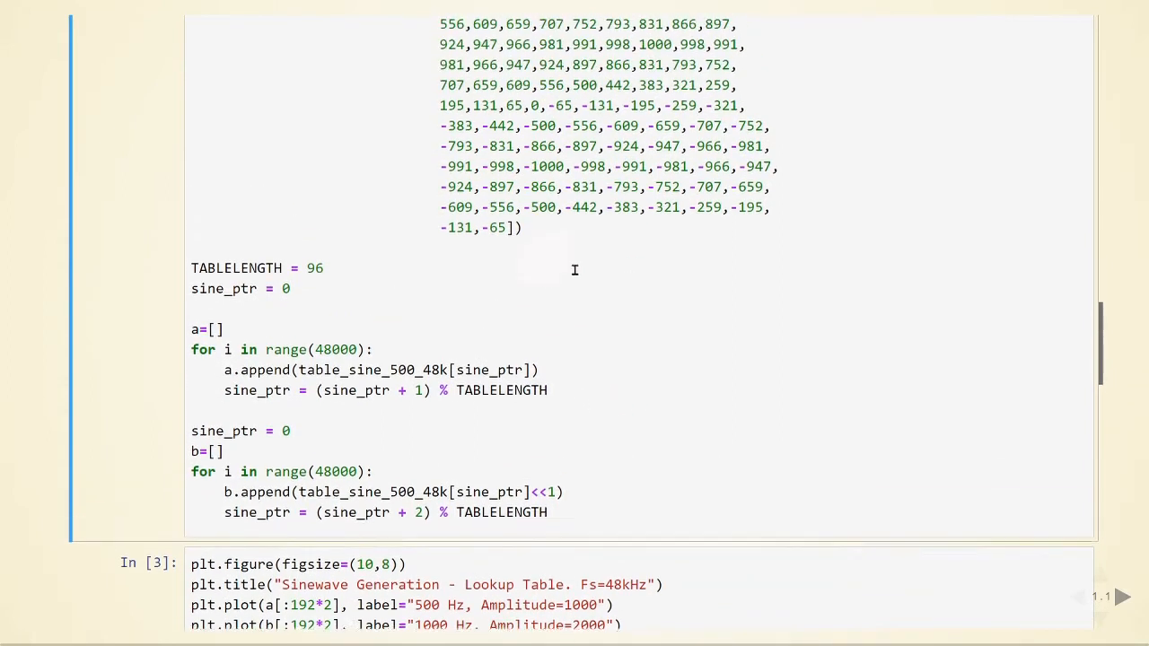
scroll(632, 252, up, 2)
scroll(405, 200, up, 4)
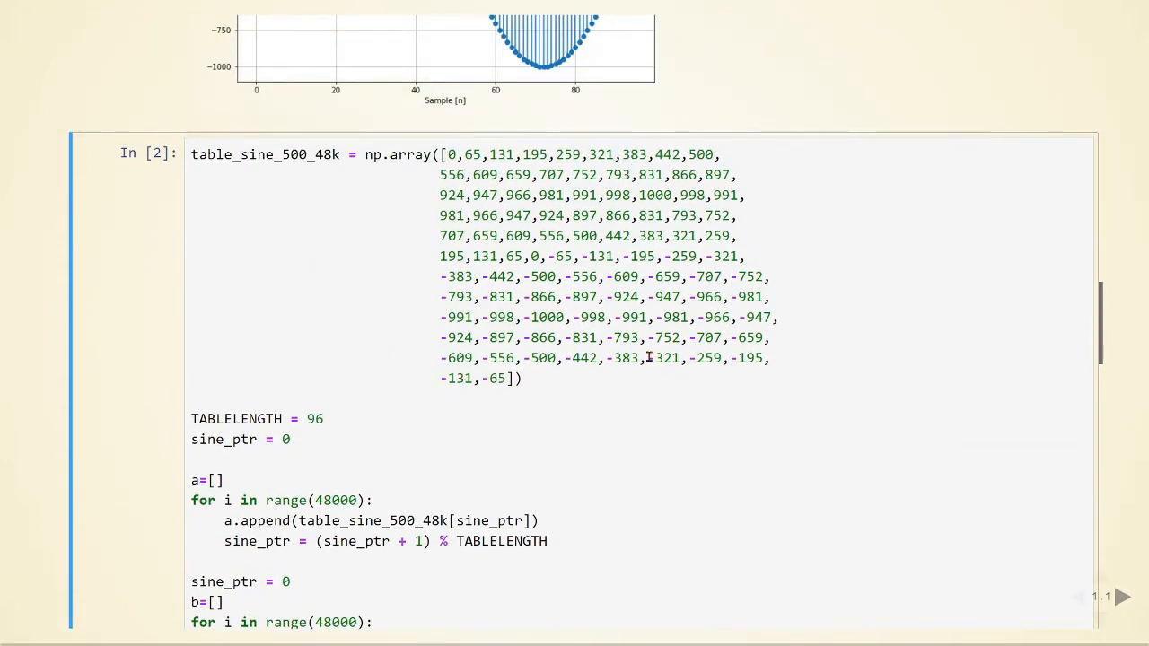
scroll(650, 356, down, 4)
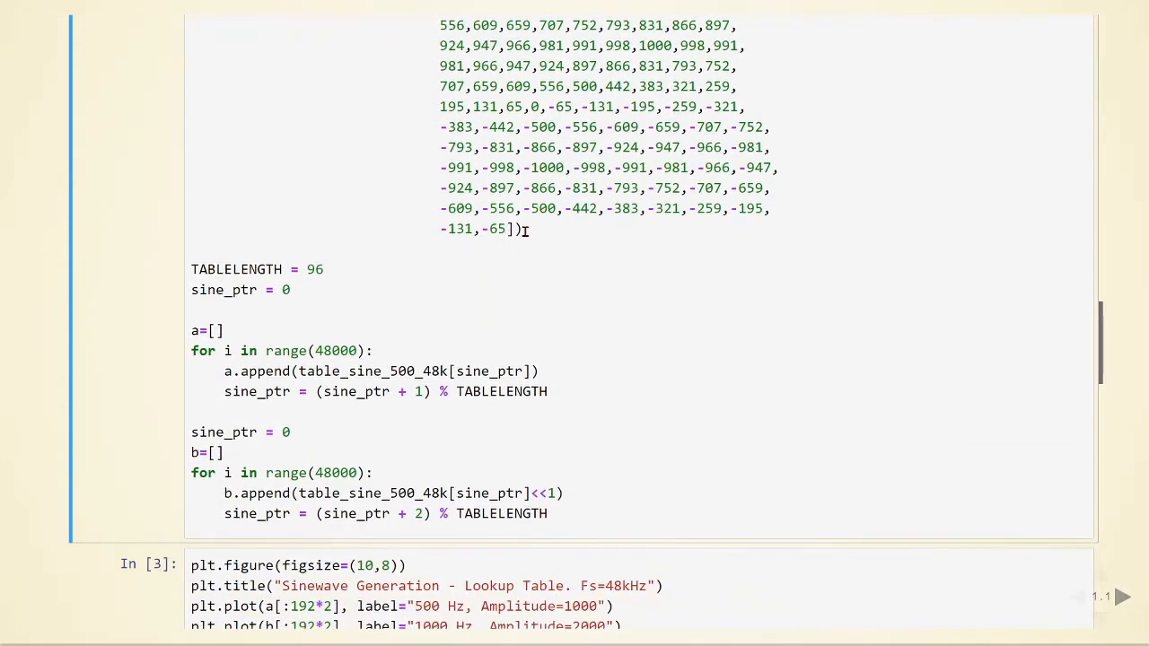
scroll(561, 250, down, 2)
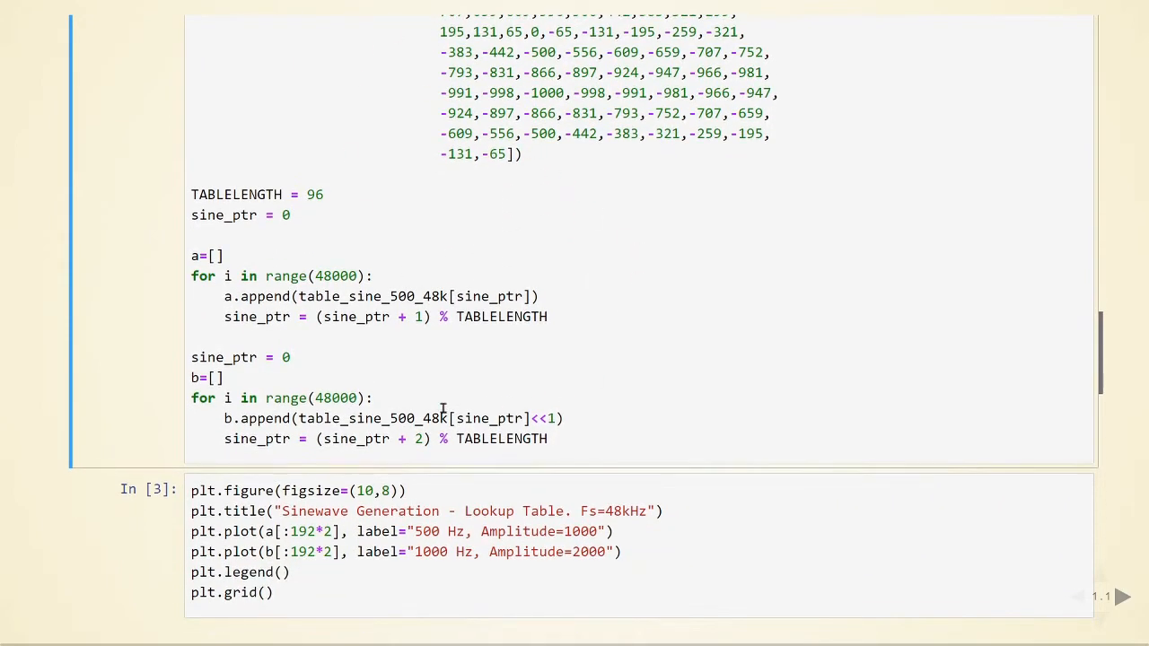
scroll(647, 360, up, 4)
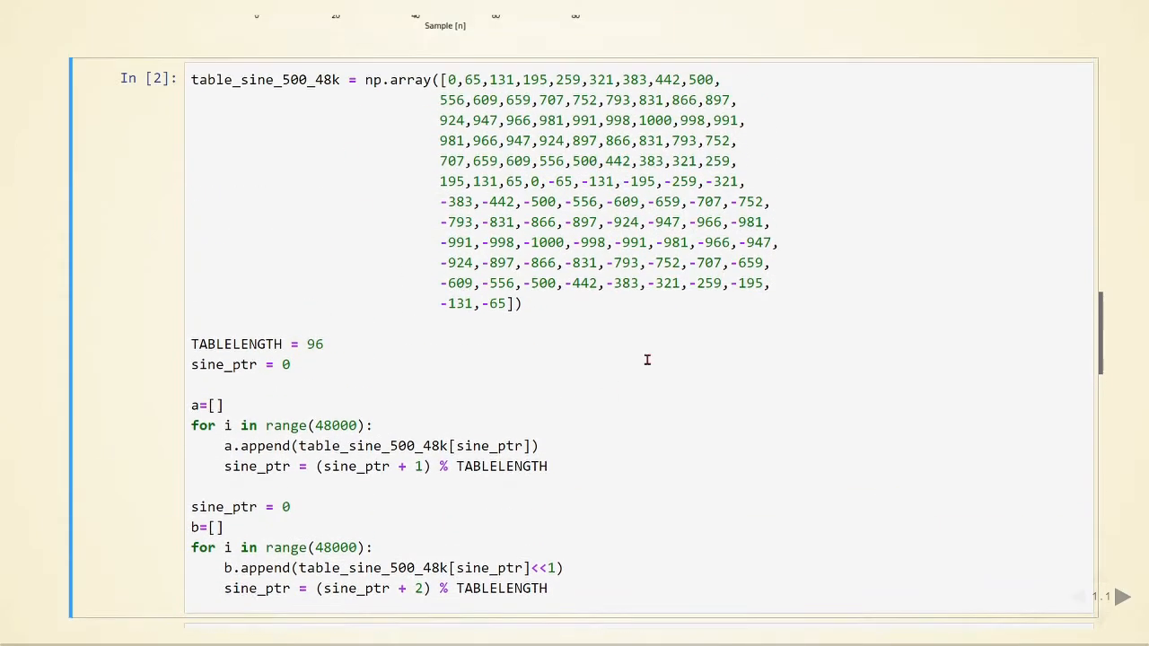
scroll(579, 379, down, 7)
scroll(736, 315, down, 4)
scroll(736, 315, down, 4)
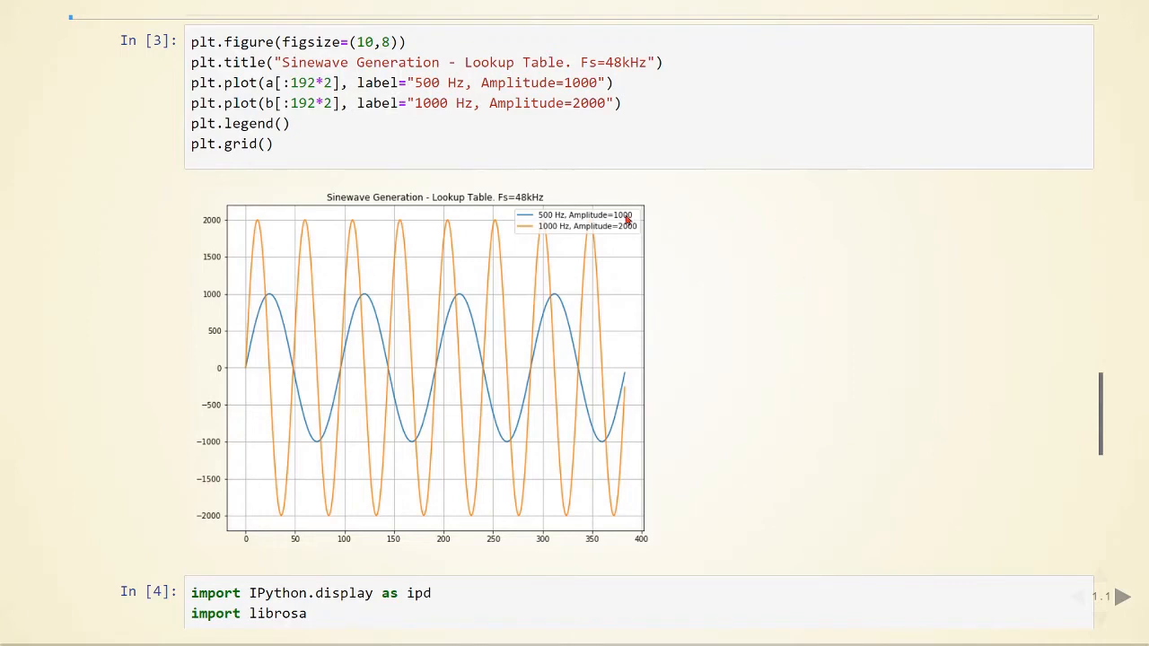
scroll(743, 216, up, 2)
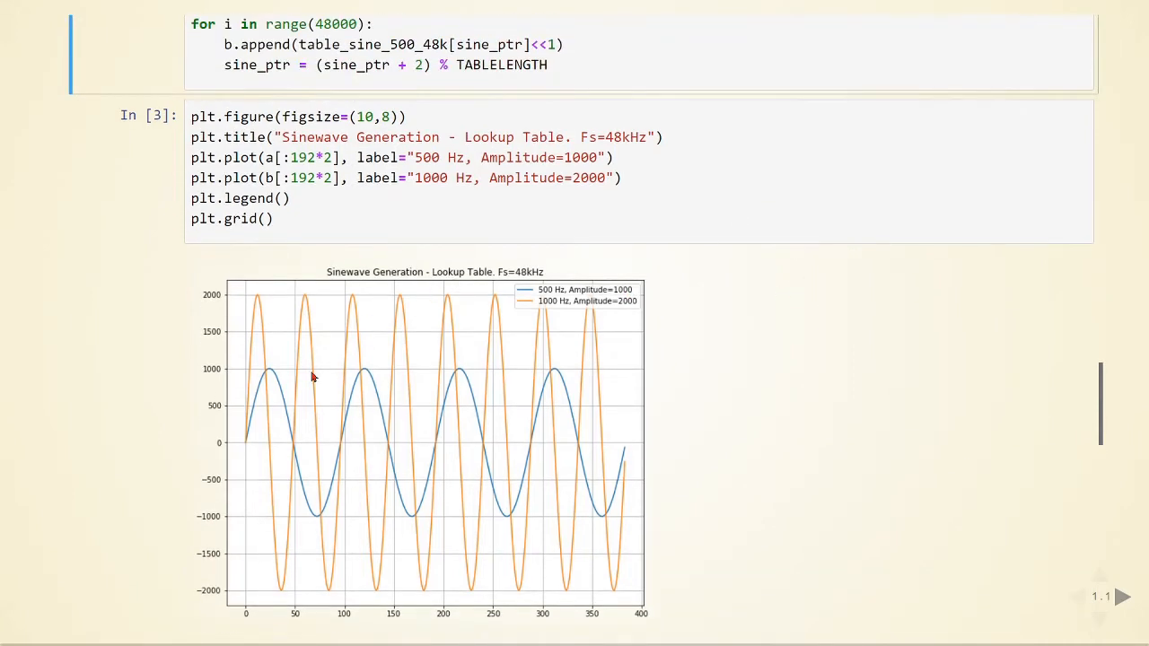
scroll(696, 322, up, 2)
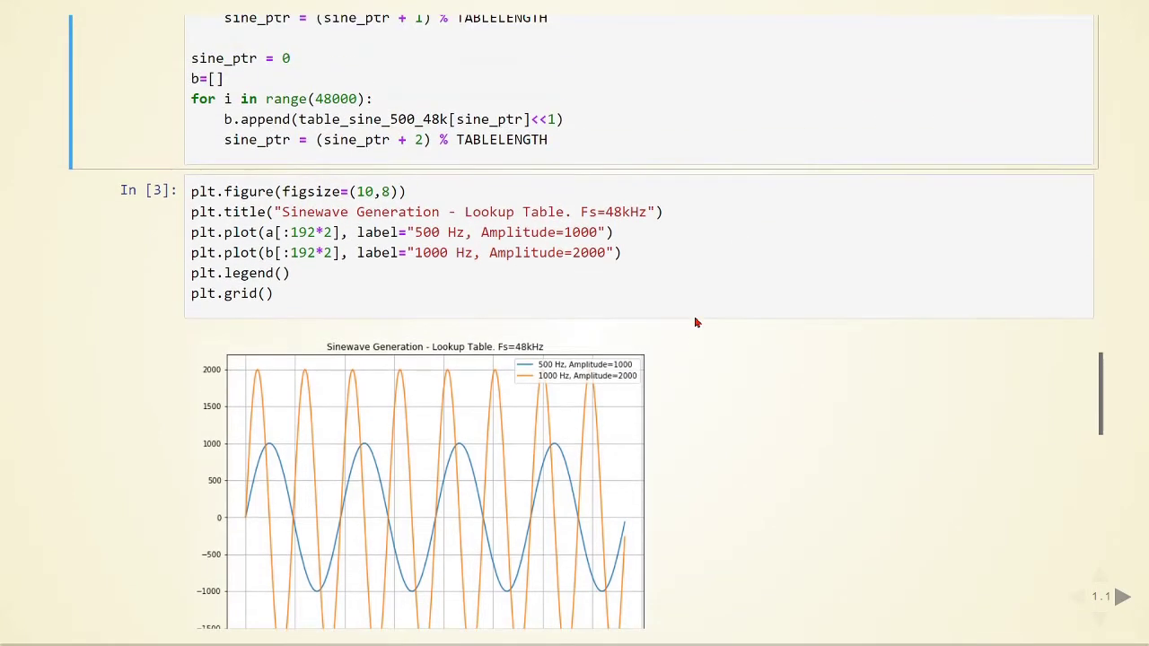
scroll(697, 251, up, 2)
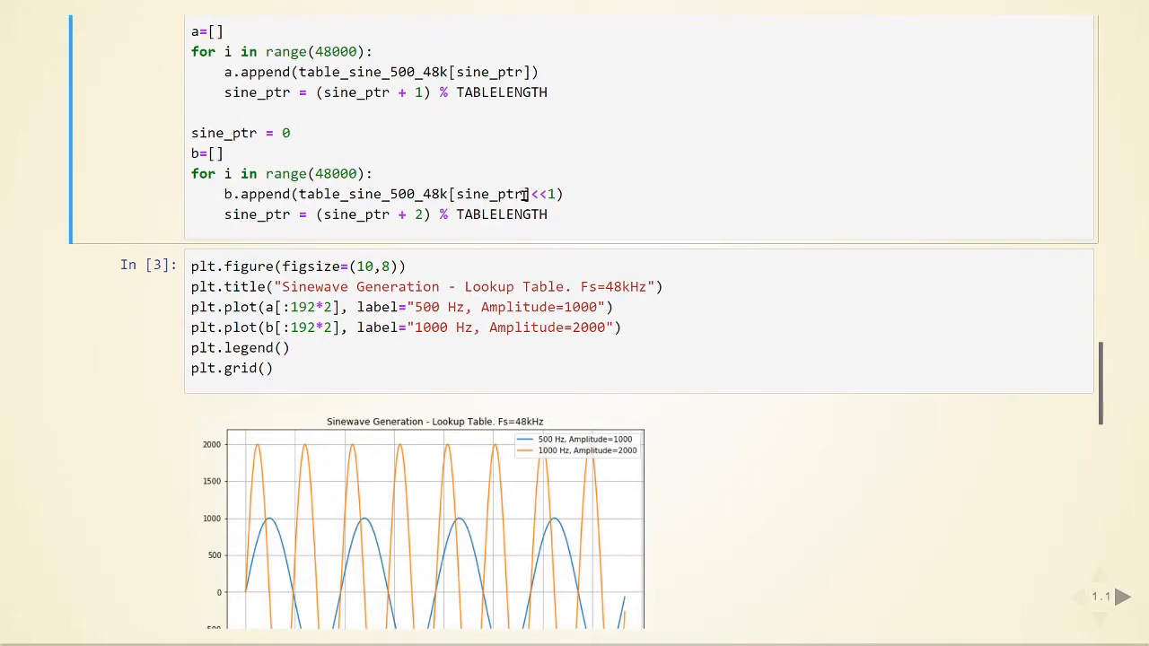
scroll(252, 516, down, 2)
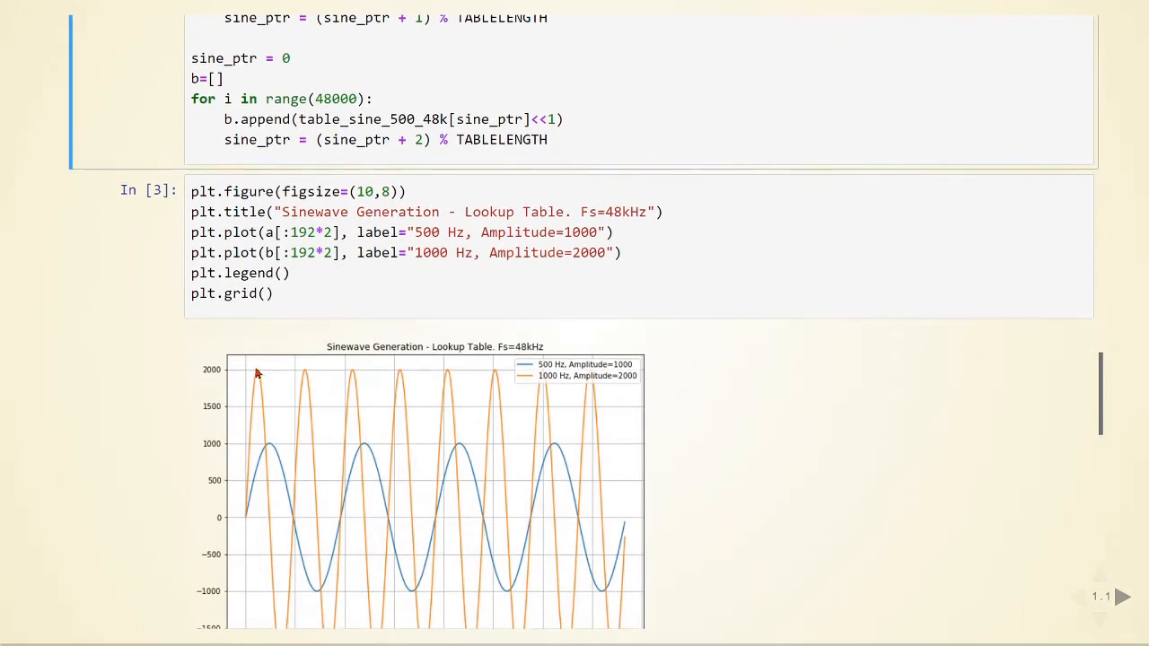
scroll(686, 368, down, 1)
scroll(680, 321, down, 3)
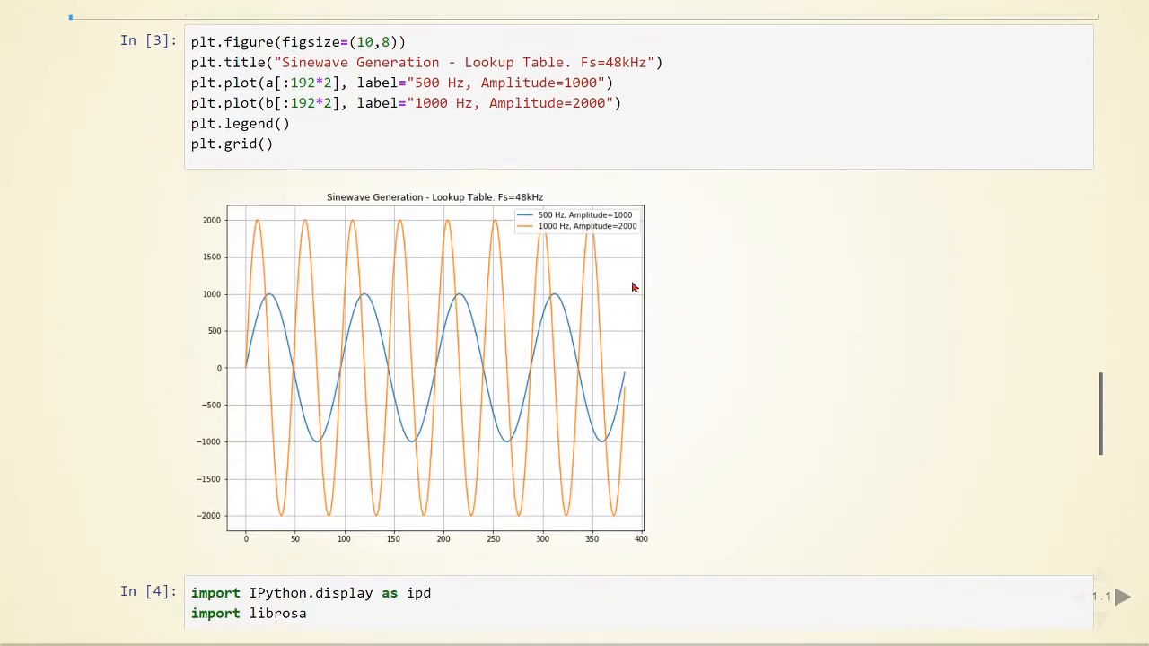
scroll(826, 347, up, 5)
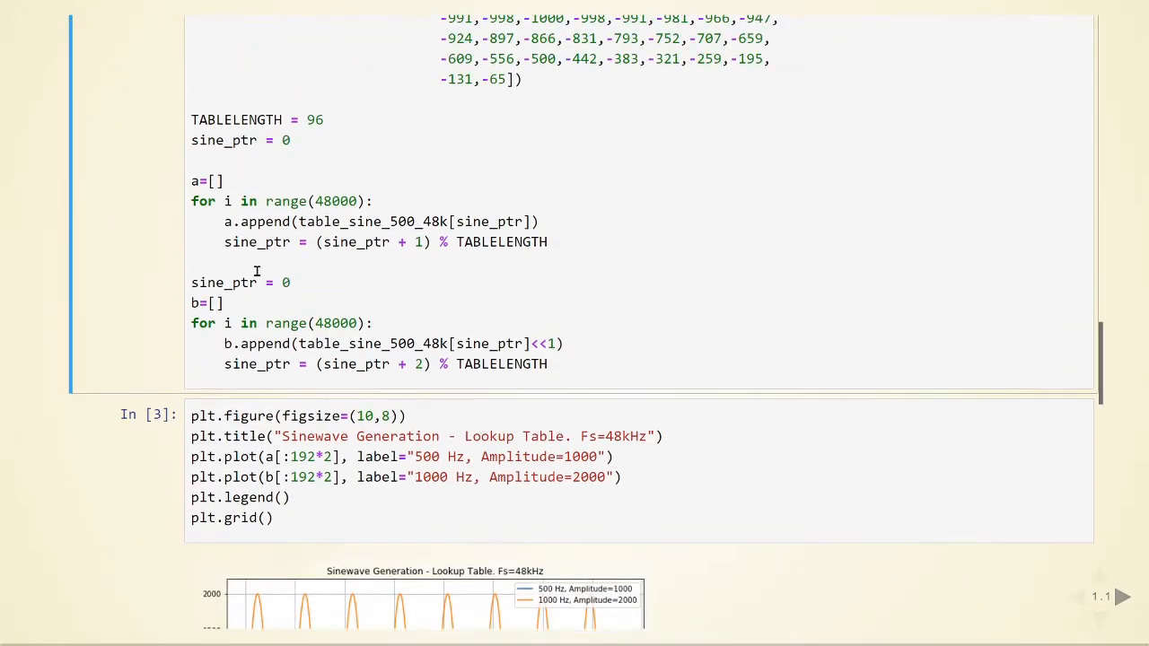
scroll(861, 326, down, 2)
scroll(760, 184, up, 4)
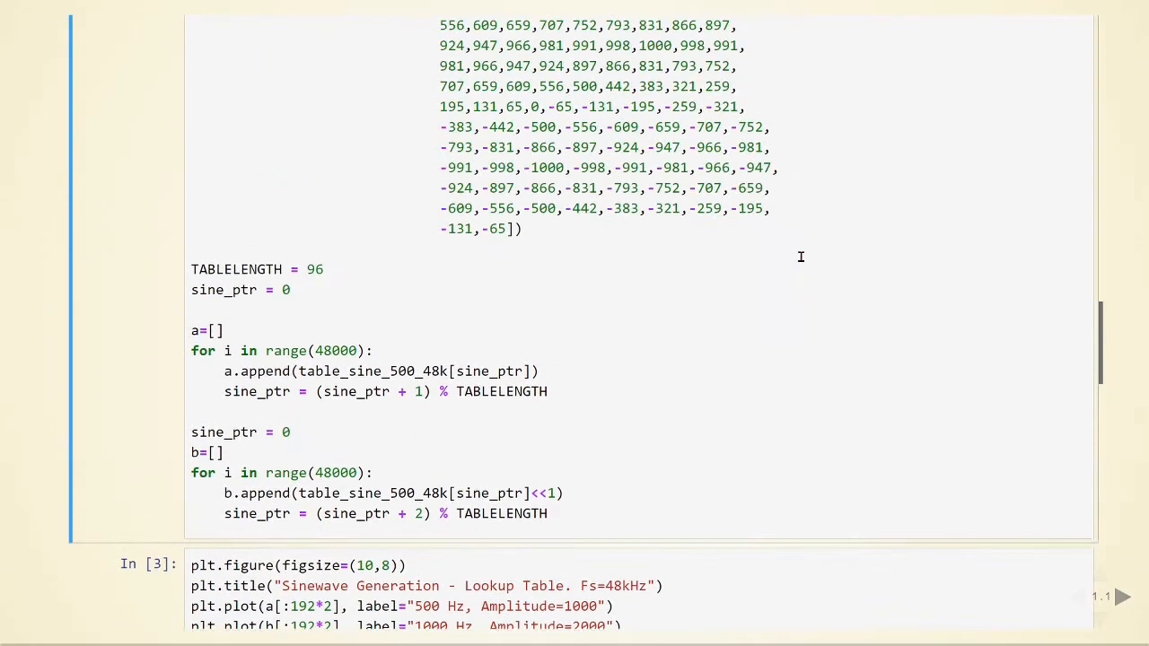
scroll(588, 193, up, 2)
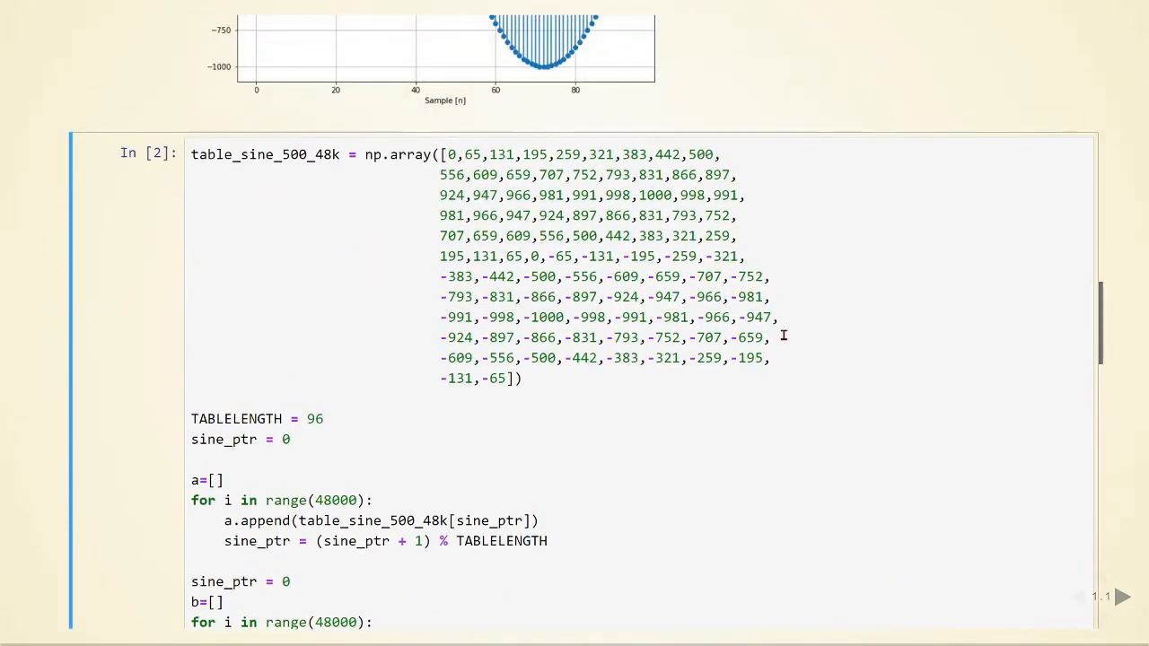
scroll(783, 336, down, 2)
scroll(783, 335, down, 1)
scroll(771, 308, down, 4)
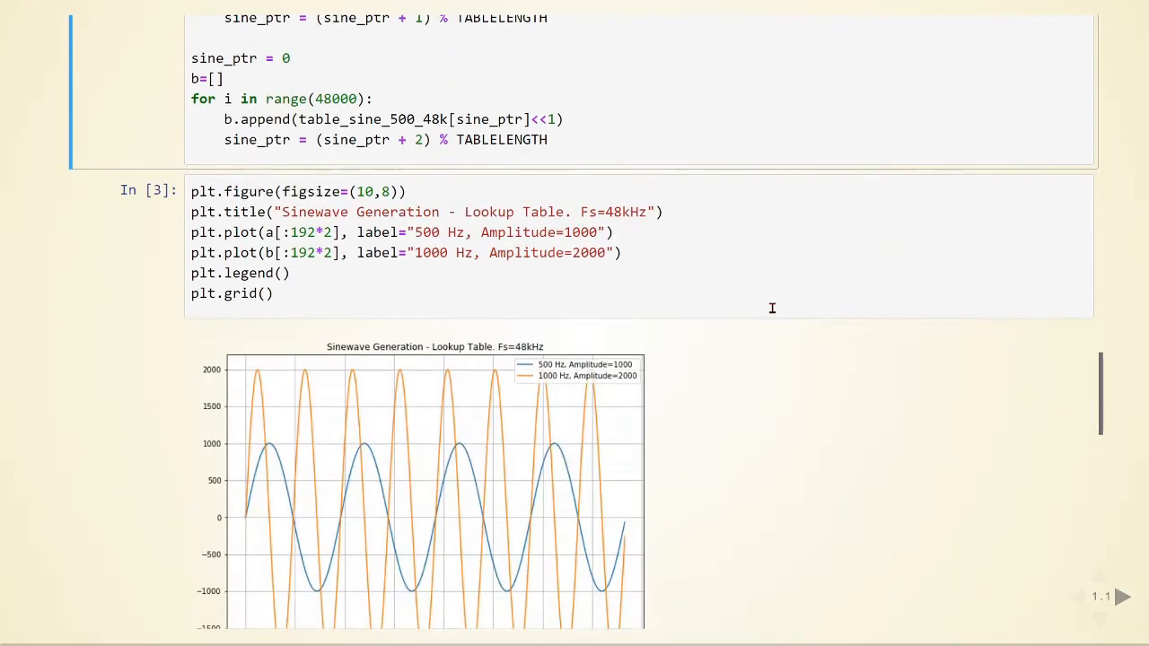
scroll(770, 292, down, 1)
scroll(774, 285, down, 1)
scroll(782, 269, down, 2)
scroll(781, 269, down, 1)
scroll(790, 260, down, 1)
scroll(790, 256, down, 1)
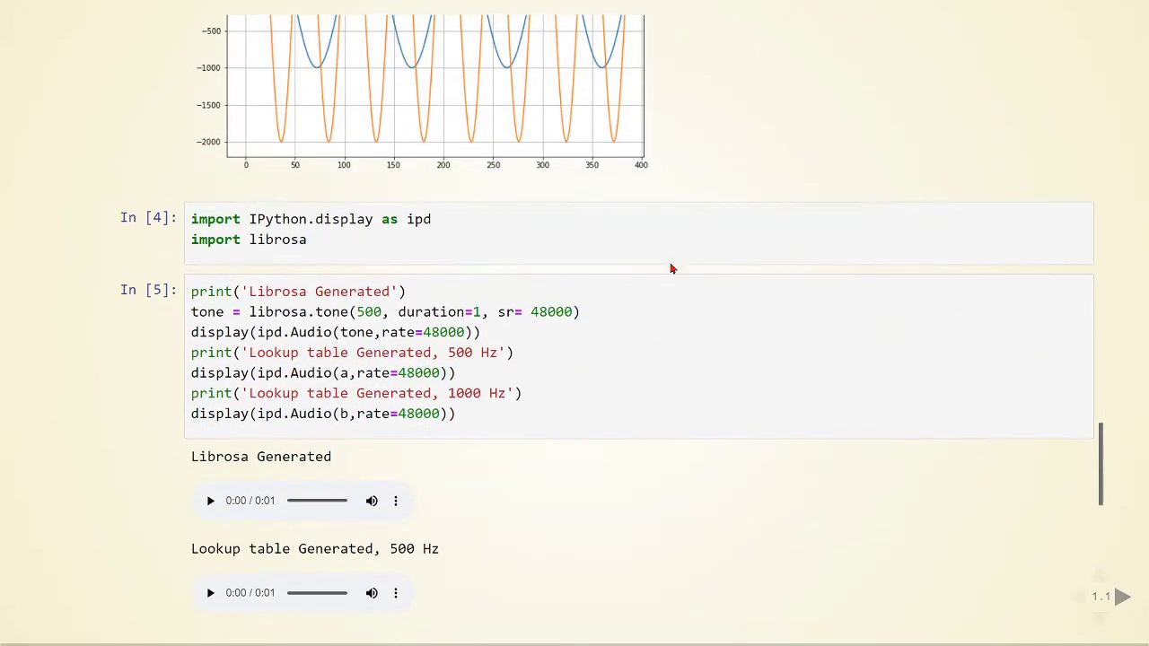
Select the audio-import cell In [4] and play the Librosa-generated 500 Hz tone twice
click(547, 240)
scroll(704, 339, down, 1)
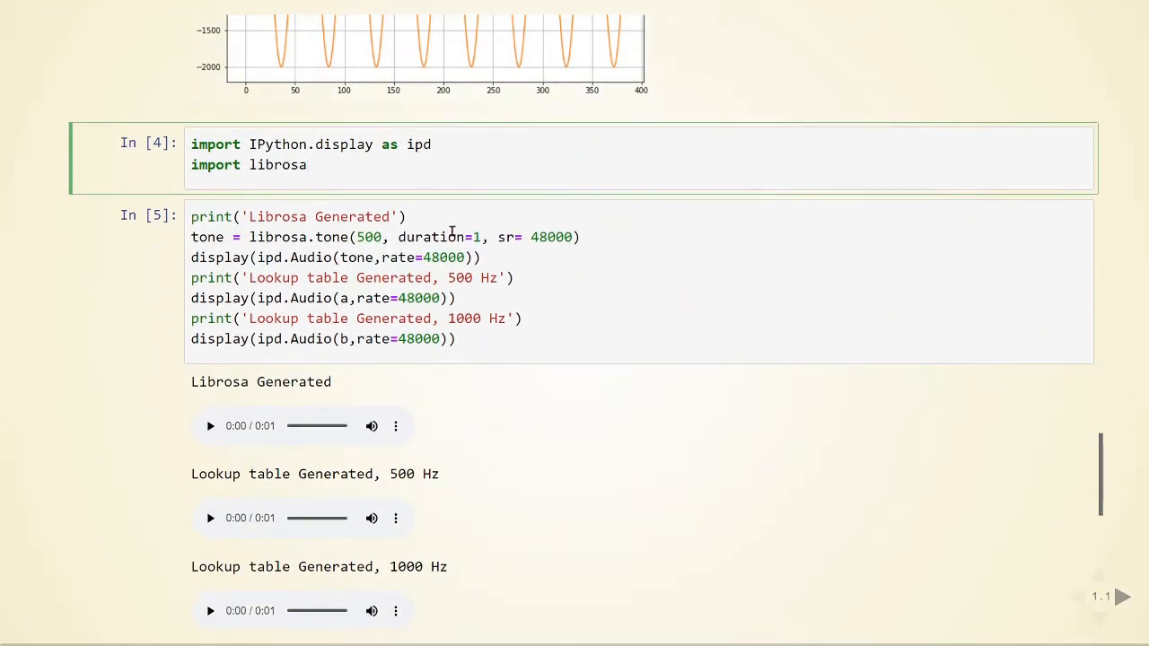
scroll(691, 279, down, 1)
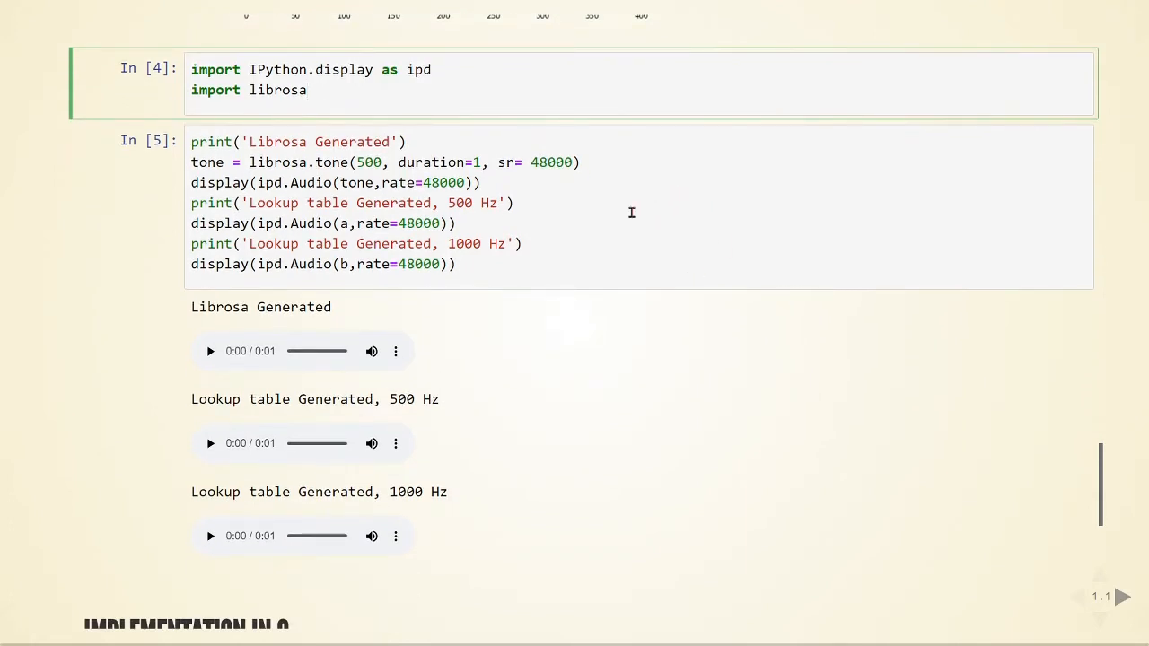
click(209, 351)
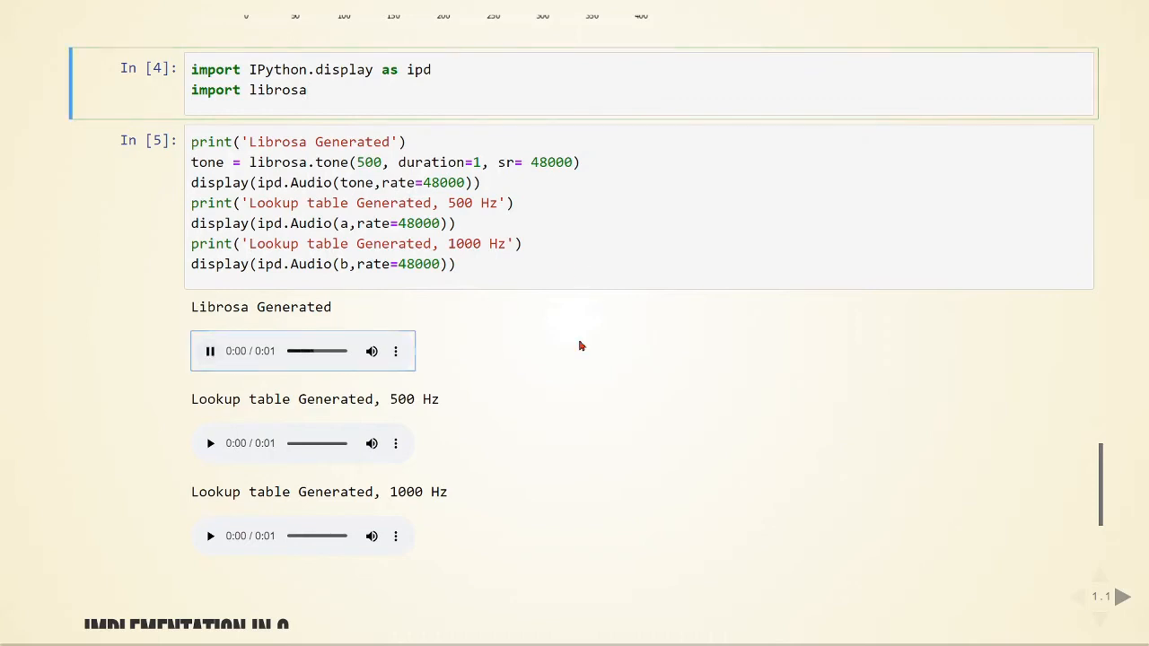
click(210, 351)
scroll(515, 398, up, 1)
scroll(553, 377, up, 5)
scroll(716, 305, up, 3)
scroll(715, 306, up, 2)
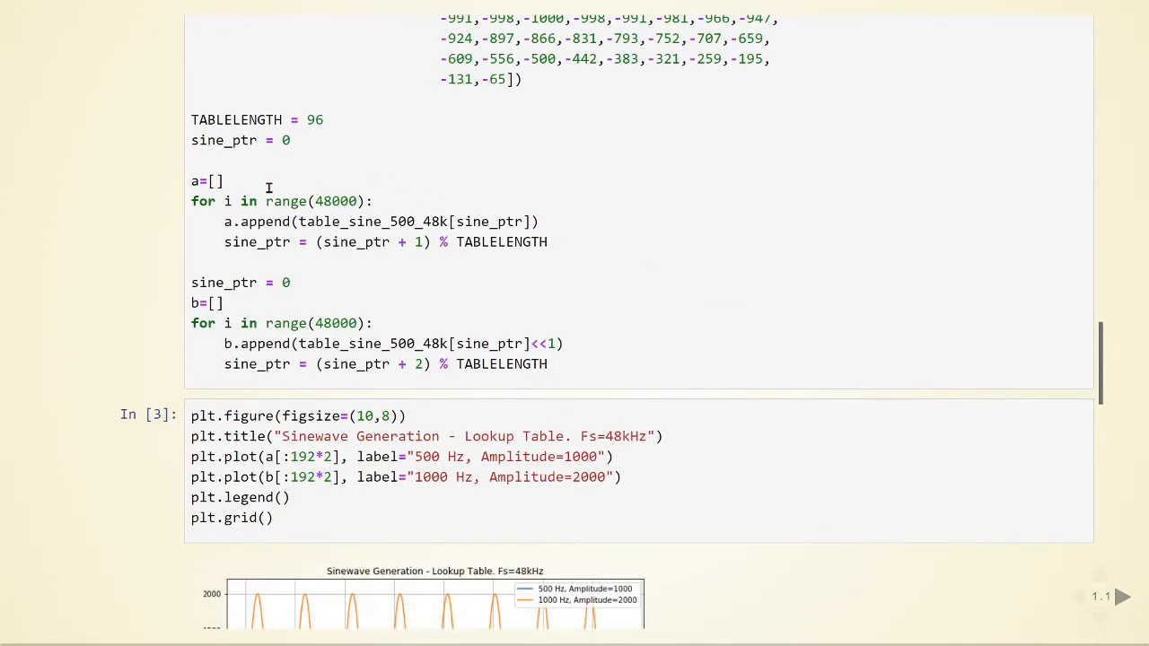
scroll(741, 259, down, 6)
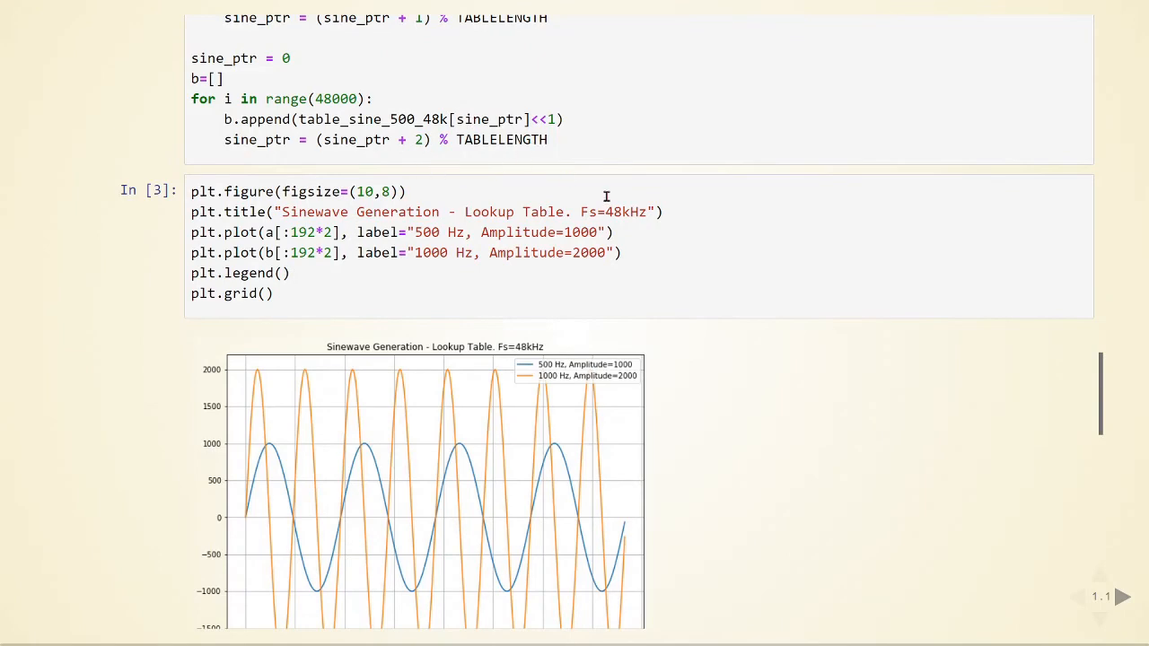
scroll(627, 190, up, 5)
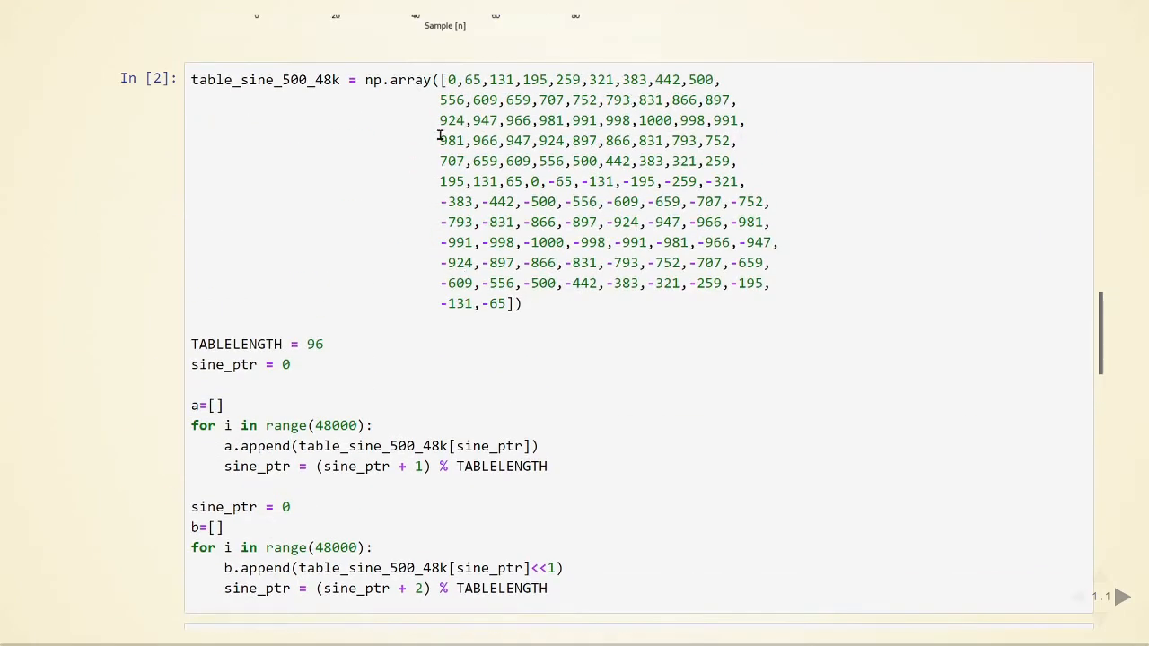
scroll(628, 248, down, 1)
scroll(661, 261, down, 4)
scroll(696, 243, down, 2)
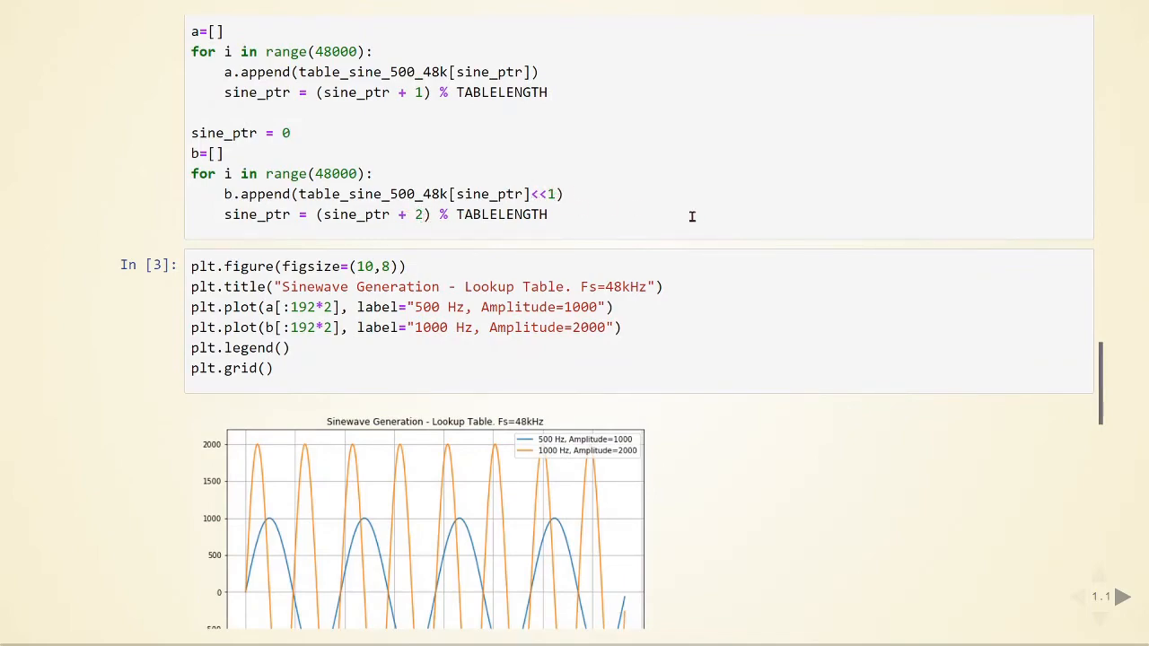
scroll(694, 216, down, 5)
scroll(730, 238, down, 3)
scroll(731, 238, up, 3)
scroll(730, 238, down, 4)
scroll(493, 296, down, 2)
Play the 1000 Hz tone, the 500 Hz tone, then the 1000 Hz tone again for comparison
click(211, 387)
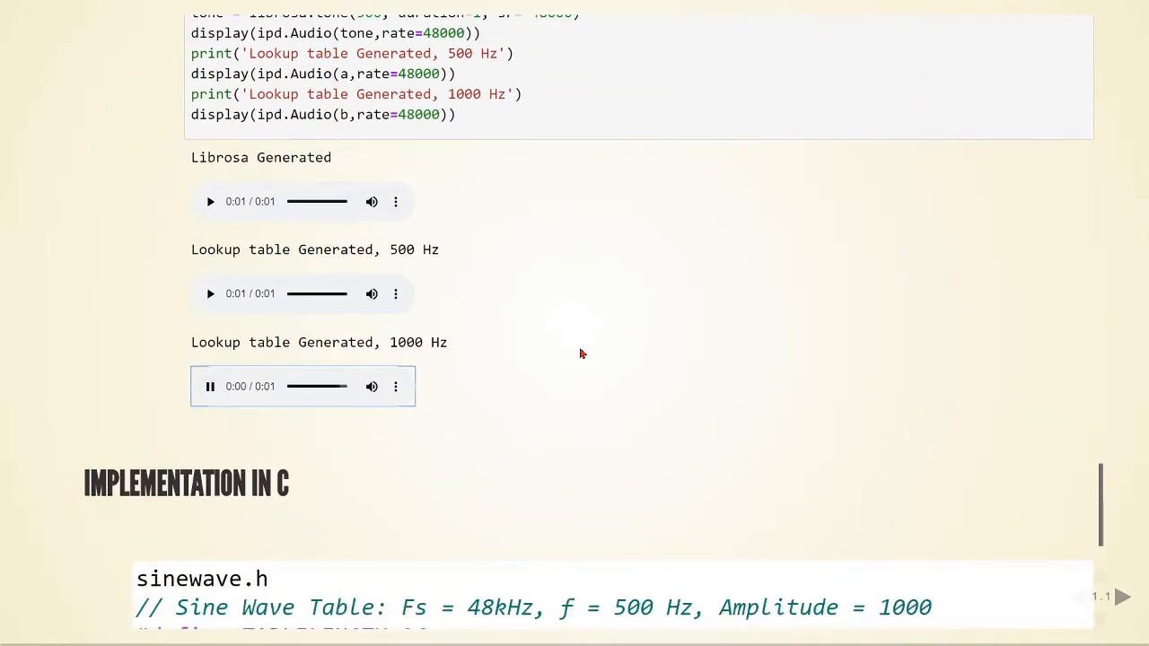
click(210, 294)
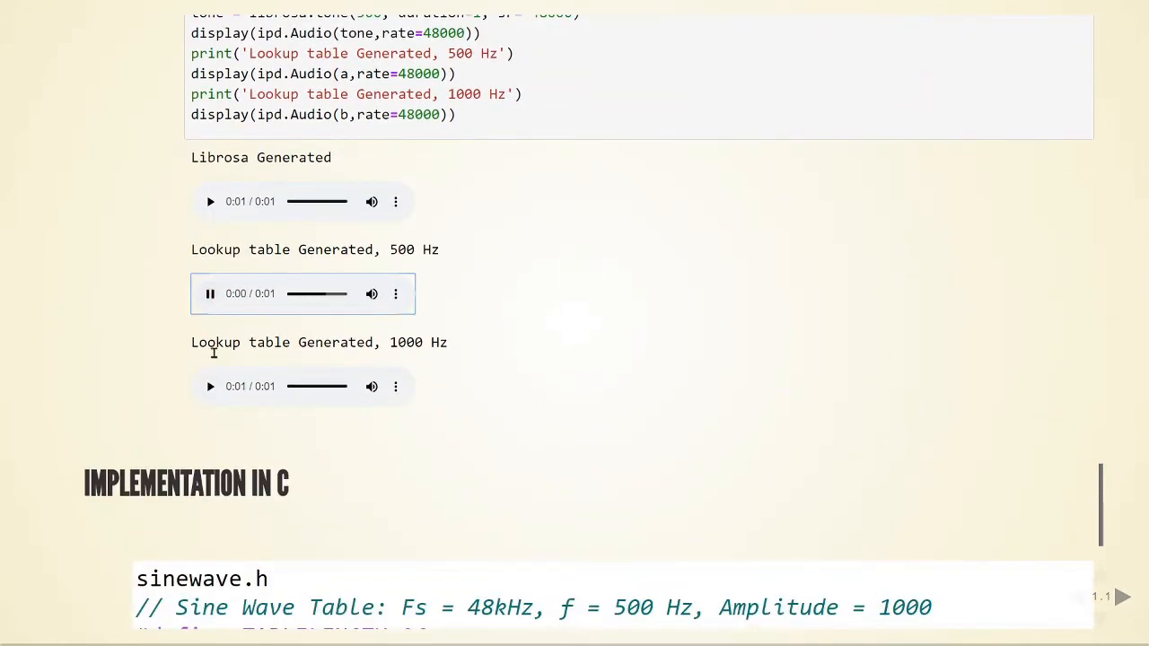
click(210, 386)
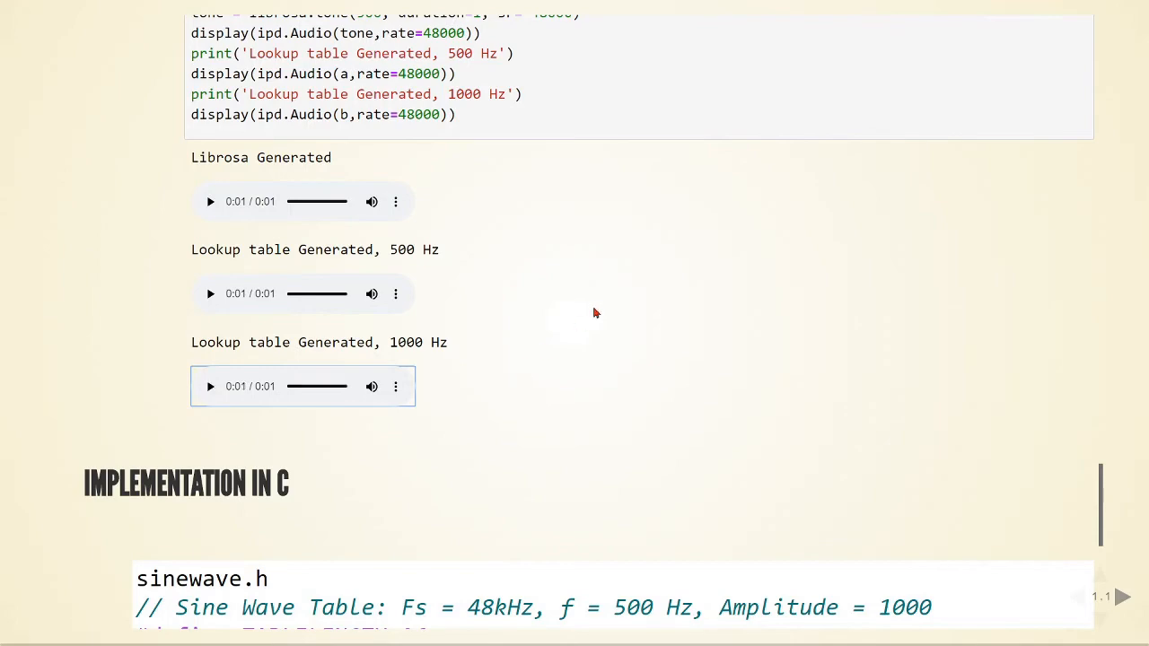
scroll(698, 295, up, 1)
scroll(700, 299, up, 2)
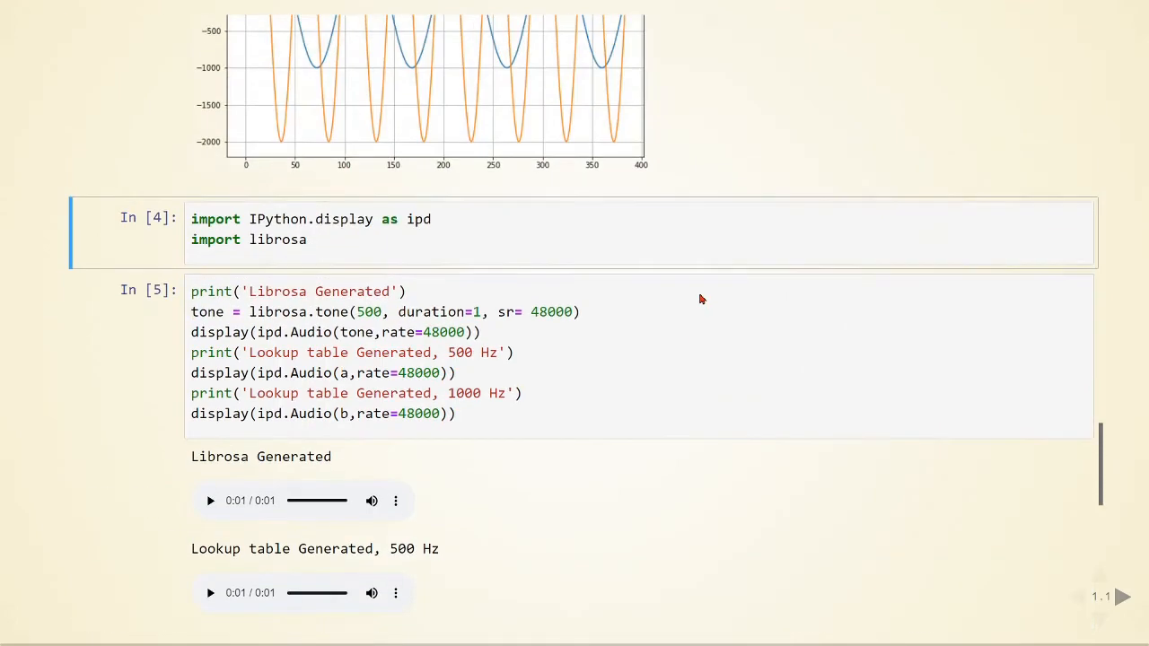
scroll(701, 298, down, 2)
scroll(706, 273, down, 2)
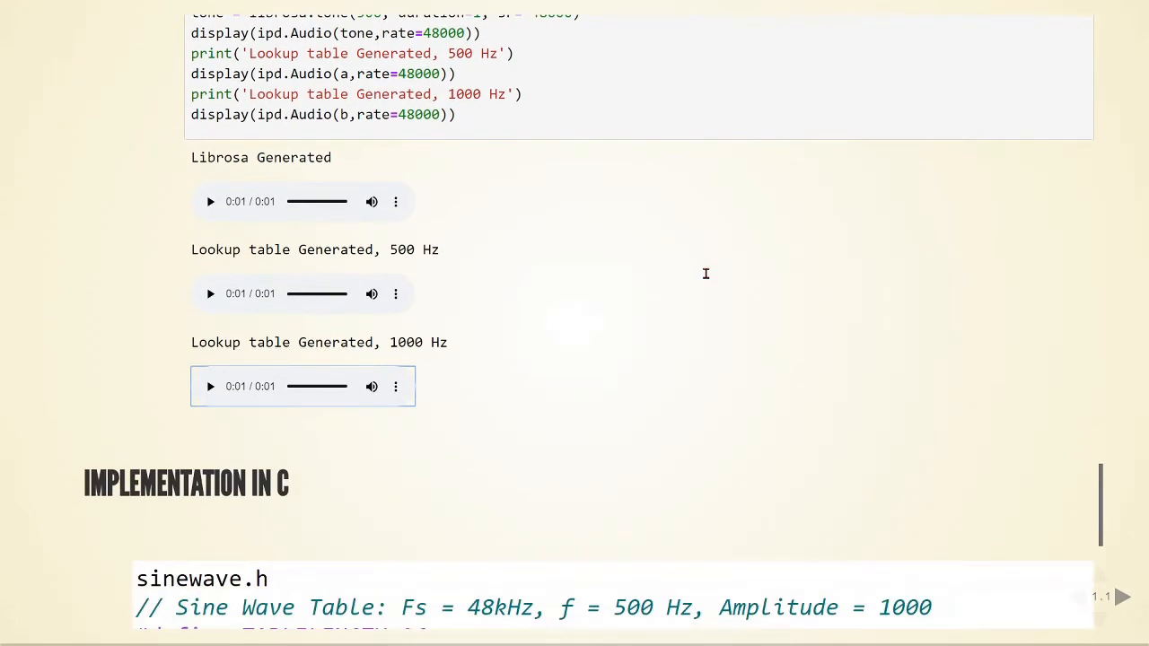
scroll(707, 260, down, 3)
scroll(710, 228, down, 2)
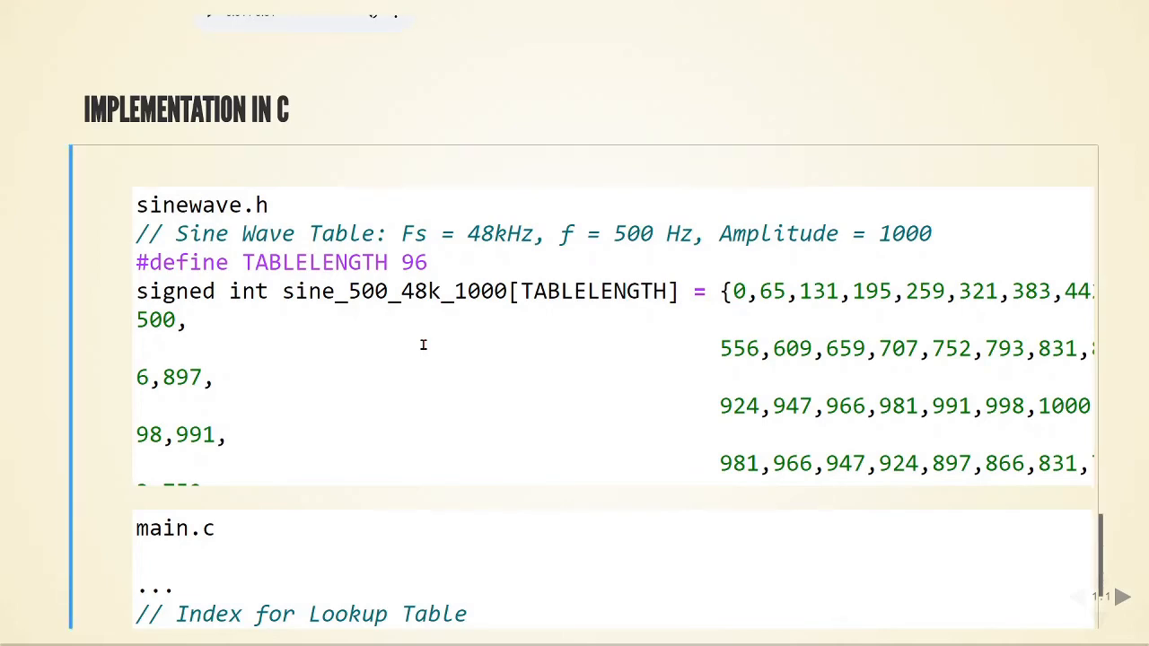
Zoom the browser out to 80% so sinewave.h and main.c fit on the C slide
key(ctrl+minus)
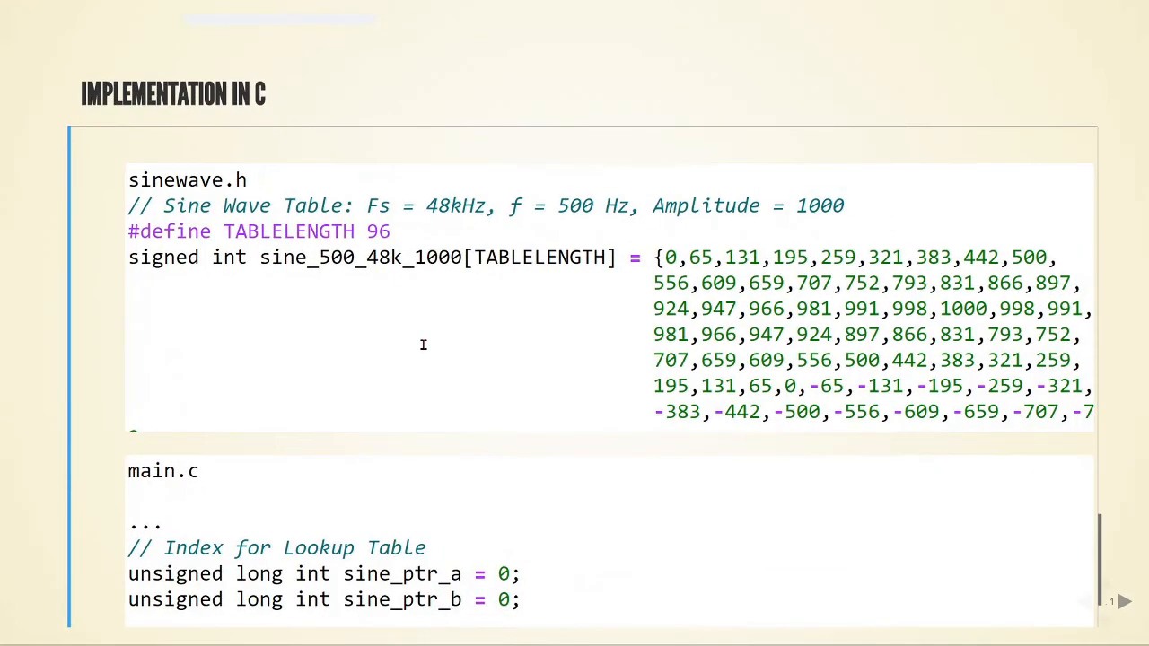
key(ctrl+minus)
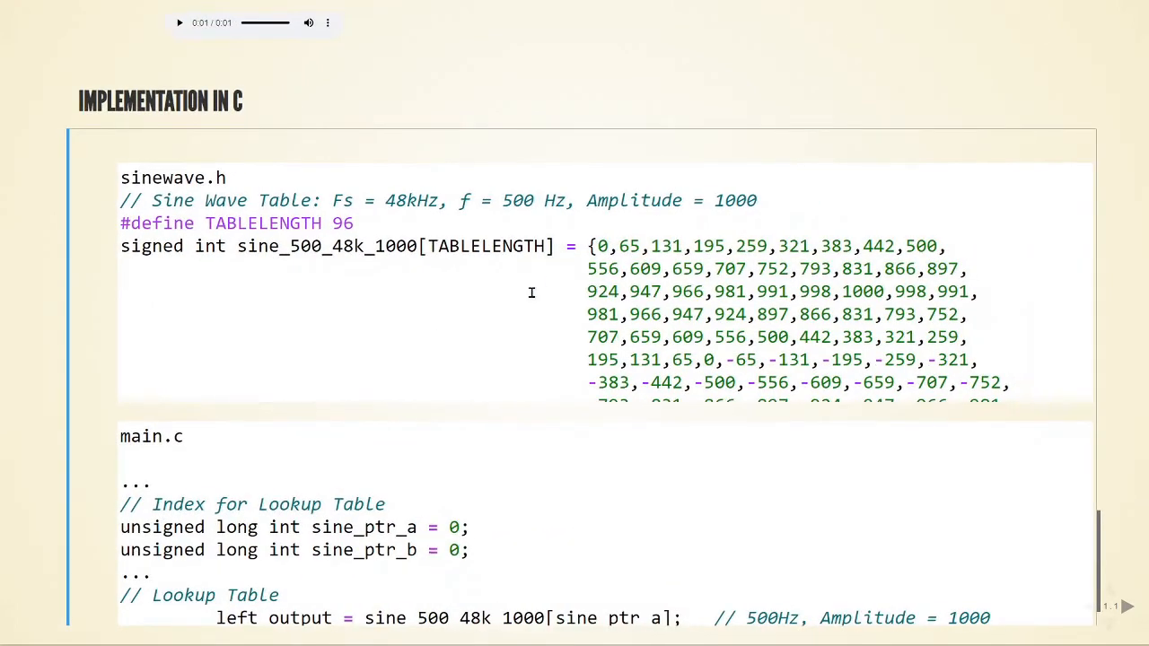
scroll(533, 294, down, 1)
scroll(466, 257, up, 1)
scroll(793, 299, down, 2)
scroll(794, 299, up, 2)
scroll(484, 297, down, 2)
scroll(628, 471, down, 2)
scroll(644, 464, up, 1)
scroll(645, 464, up, 1)
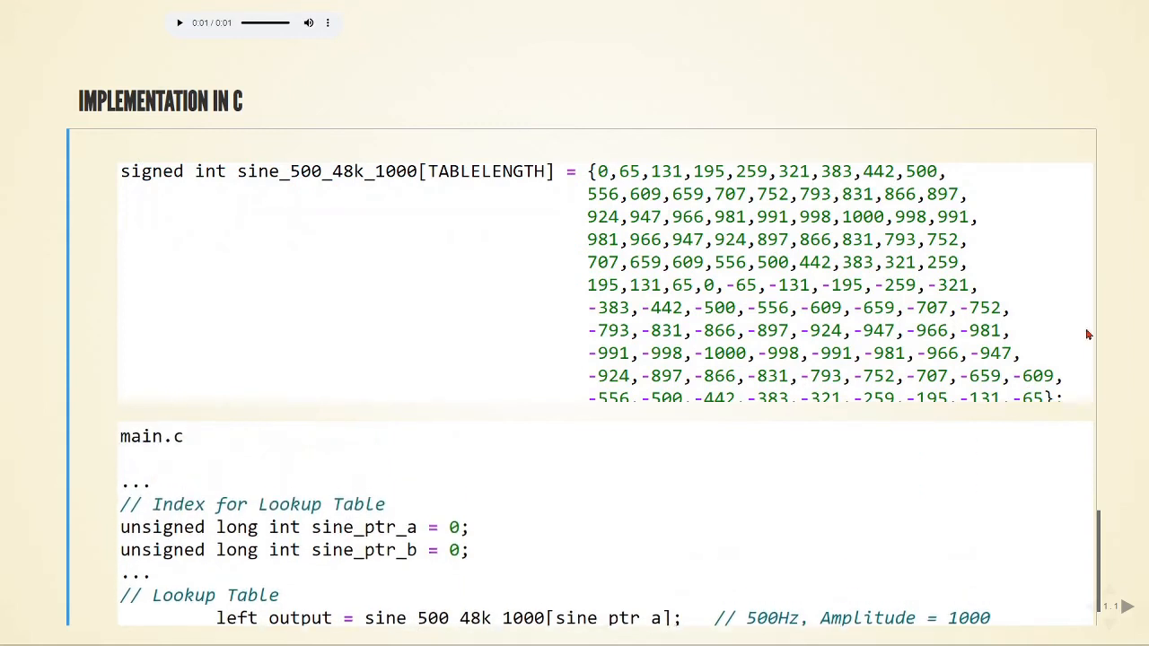
scroll(888, 480, down, 2)
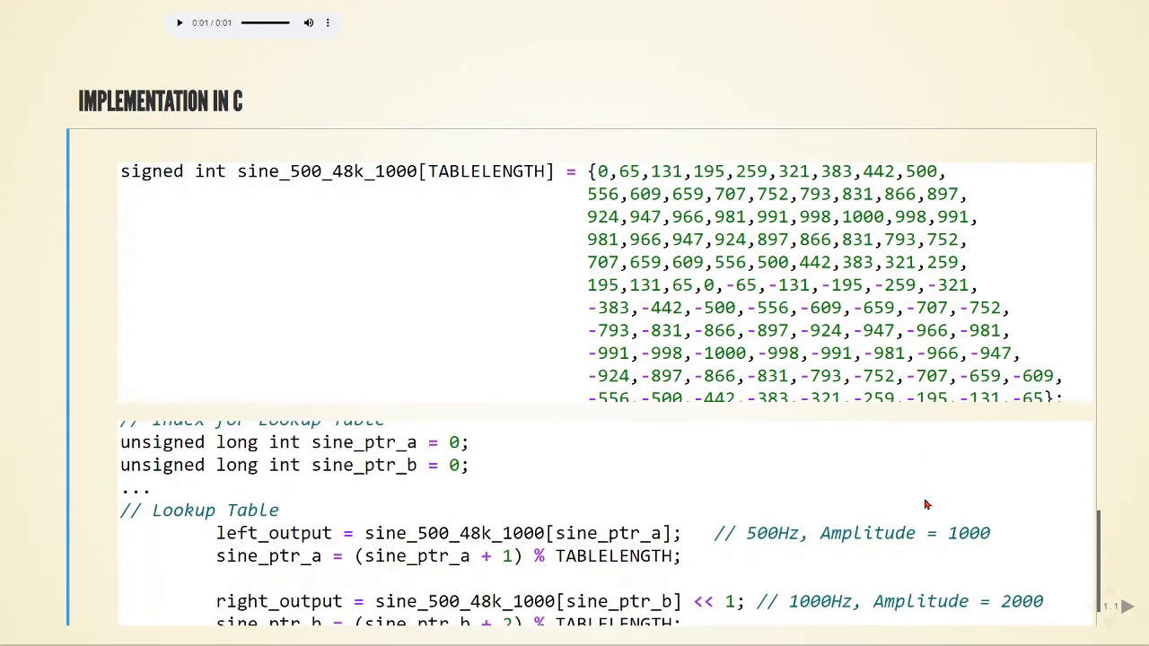
scroll(926, 505, up, 2)
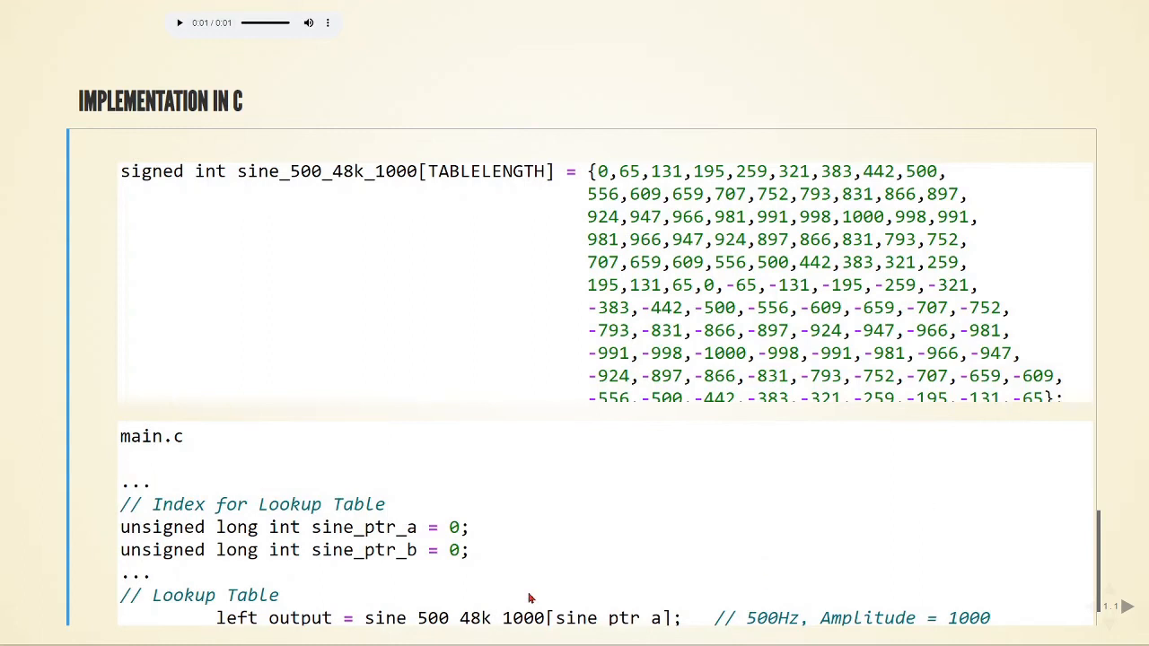
scroll(926, 505, up, 1)
scroll(603, 544, down, 1)
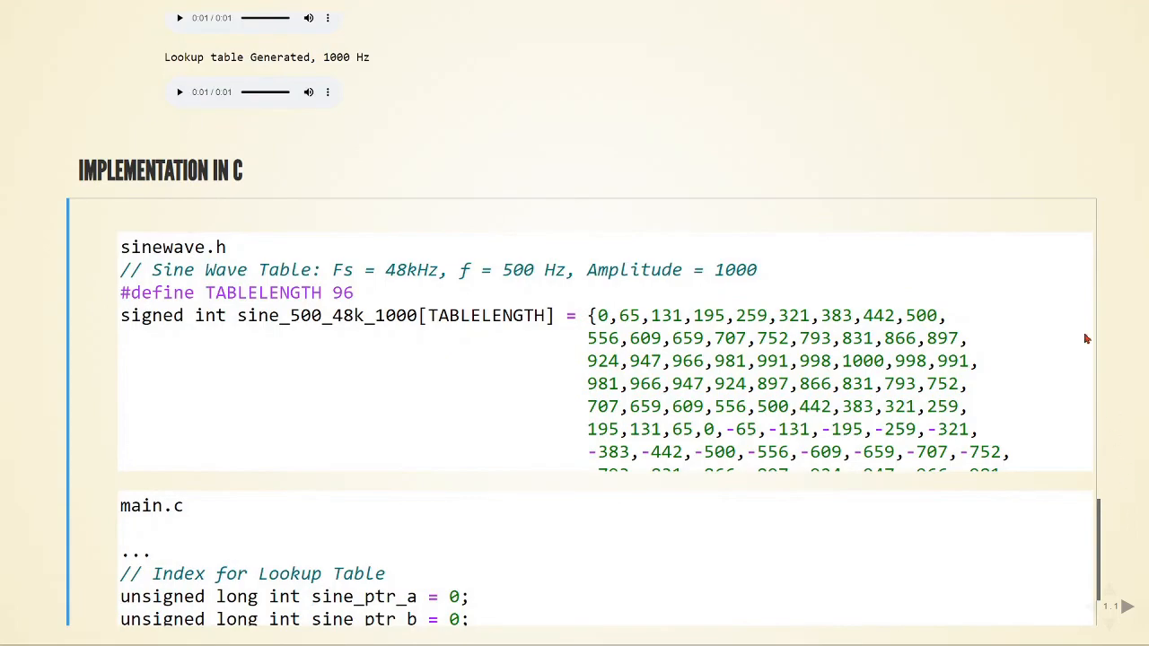
scroll(997, 249, up, 5)
scroll(730, 206, up, 5)
scroll(723, 301, up, 1)
scroll(723, 299, up, 5)
scroll(723, 300, up, 5)
scroll(750, 306, down, 3)
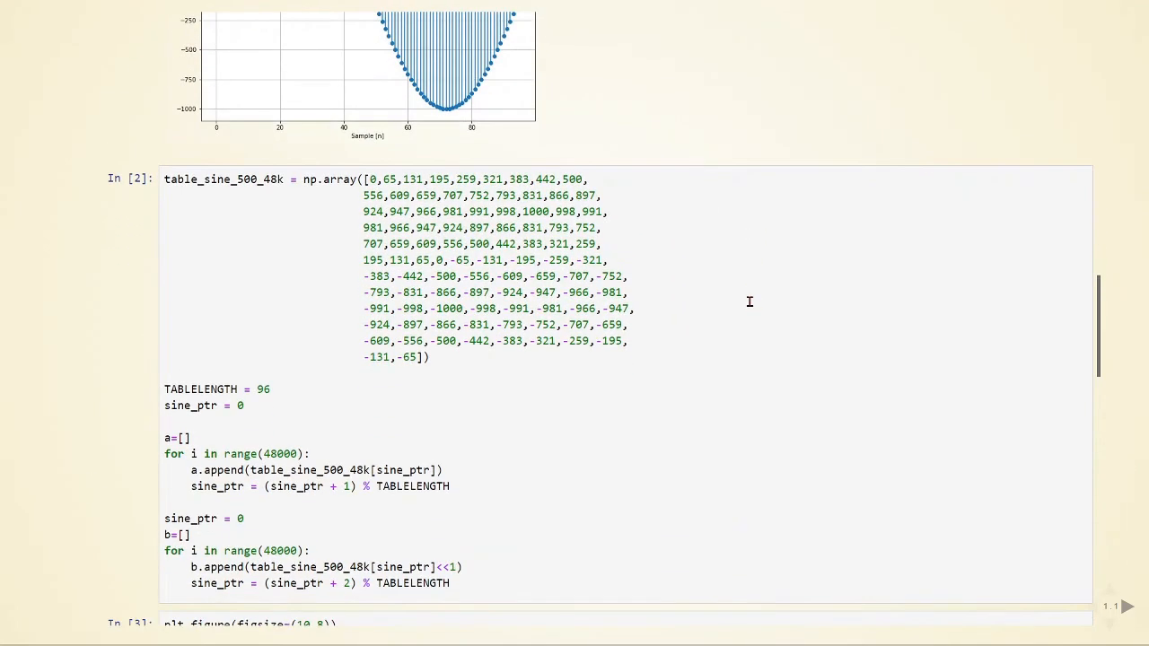